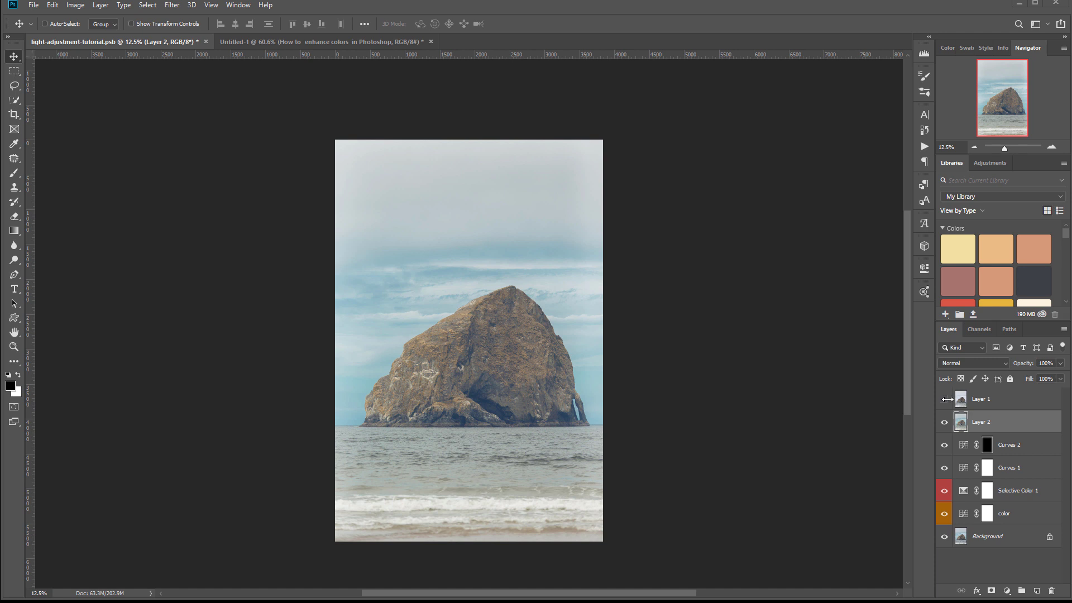
Toggle the visibility of Layer 1 to compare the photo before and after editing
{"action": "left_click", "coordinate": [944, 401]}
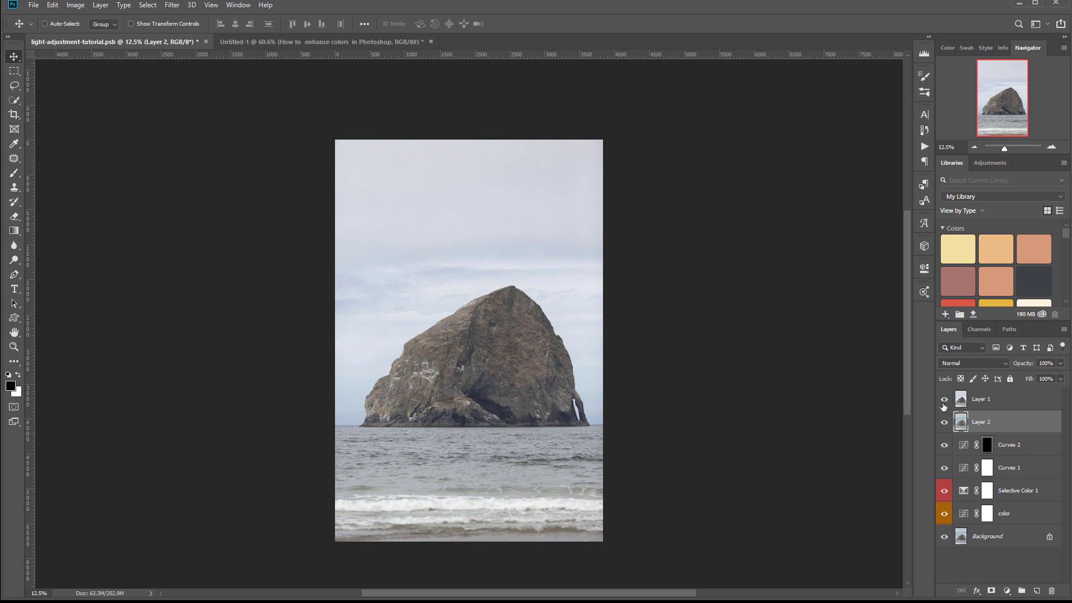
{"action": "left_click", "coordinate": [944, 398]}
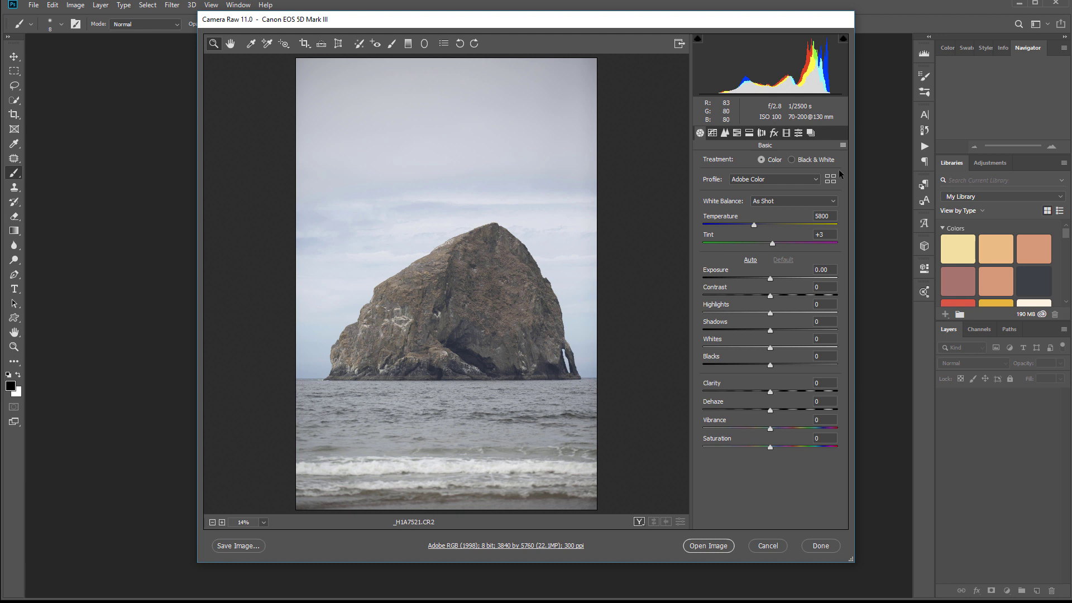
Turn on Remove Chromatic Aberration and Enable Profile Corrections in the raw photo's lens corrections
{"action": "key", "text": "Return"}
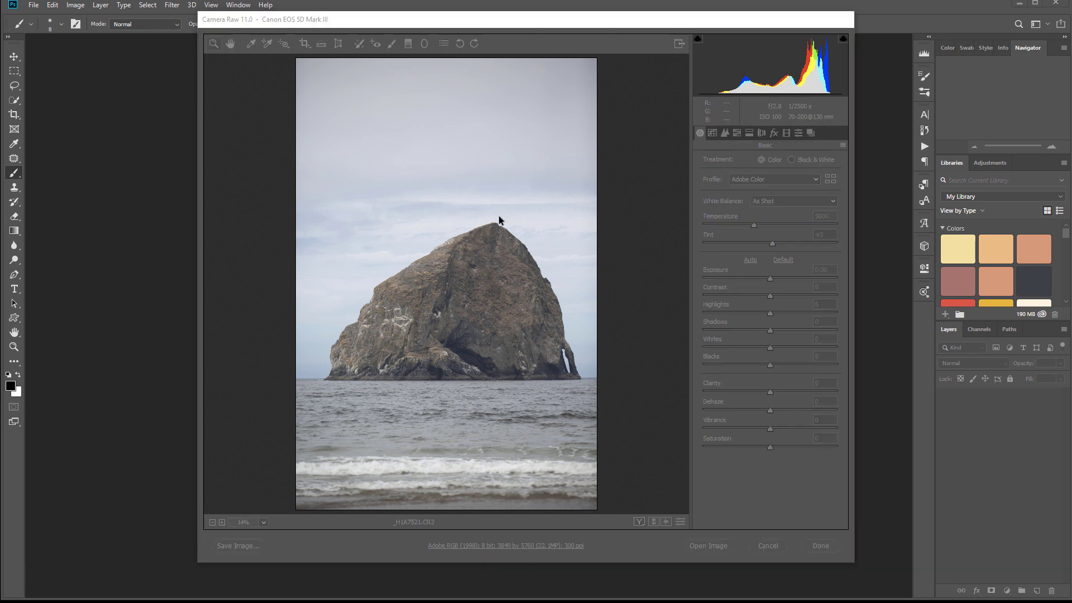
{"action": "left_click", "coordinate": [605, 150]}
{"action": "left_click_drag", "start_coordinate": [564, 372], "coordinate": [559, 330]}
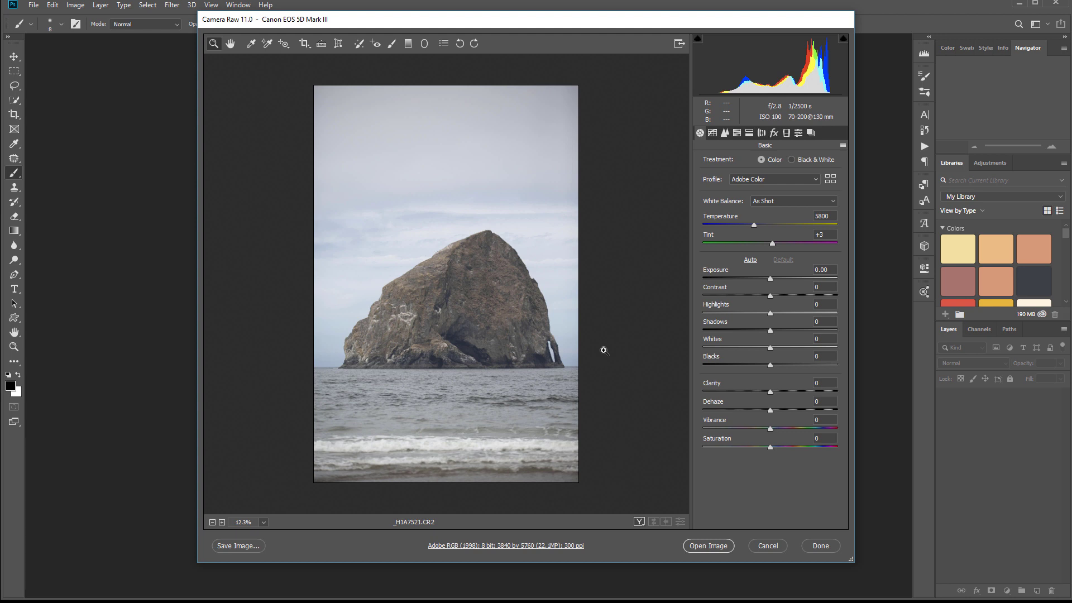
{"action": "left_click", "coordinate": [760, 134]}
{"action": "left_click", "coordinate": [727, 182]}
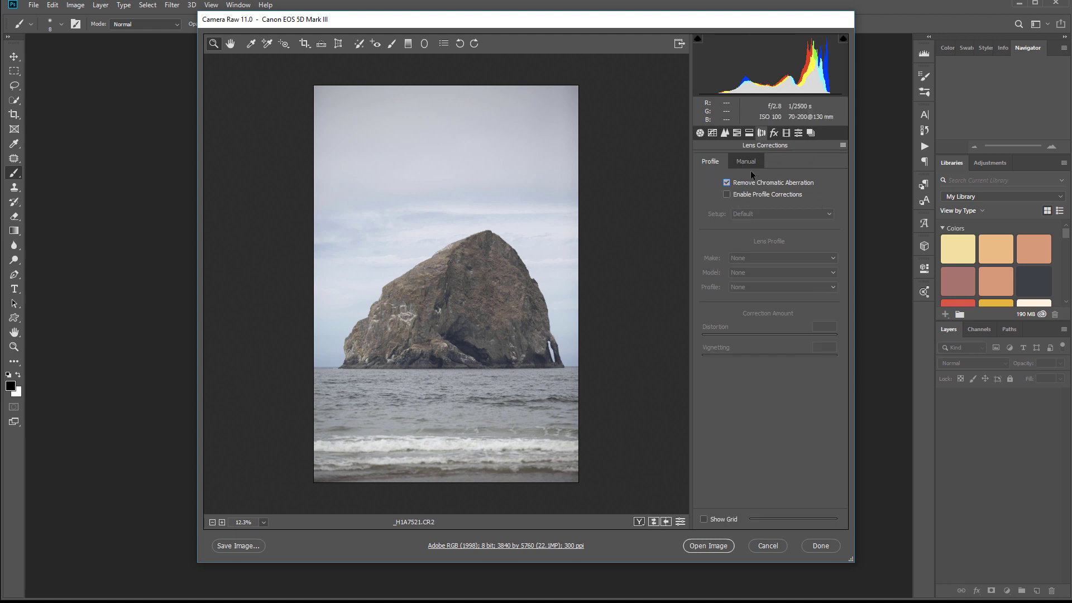
{"action": "left_click", "coordinate": [726, 195]}
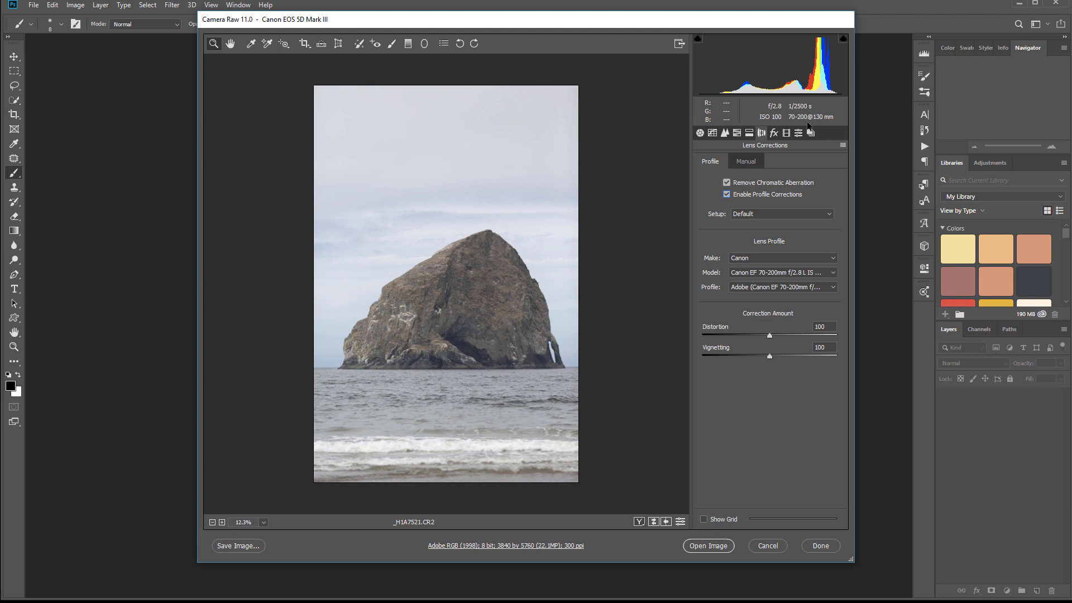
Set the sharpening amount to 69 and check the rock's detail up close
{"action": "left_click", "coordinate": [722, 136]}
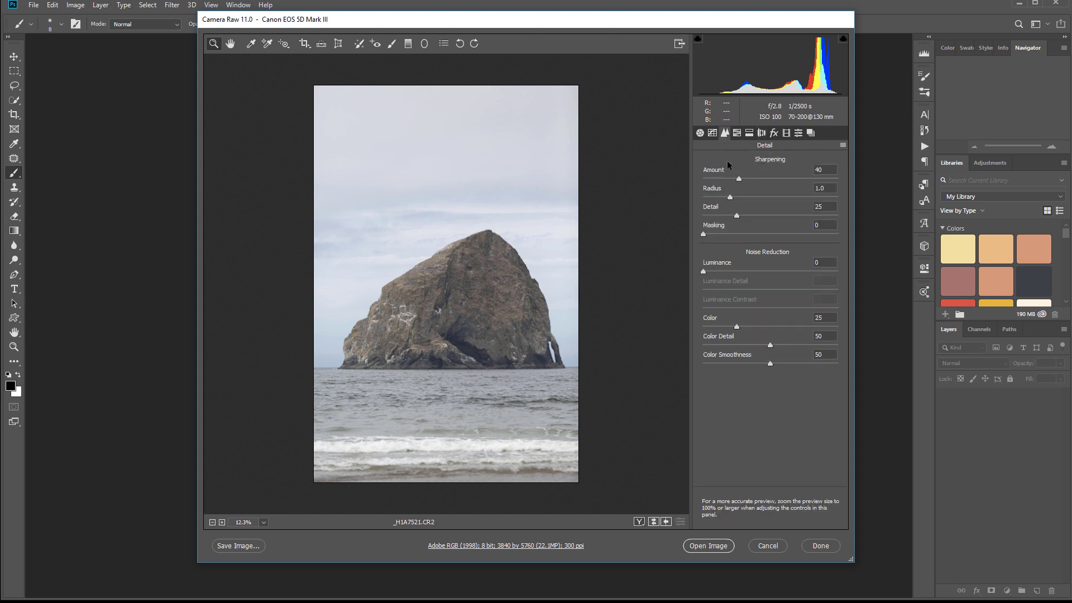
{"action": "left_click", "coordinate": [752, 178]}
{"action": "left_click_drag", "start_coordinate": [454, 249], "coordinate": [501, 261]}
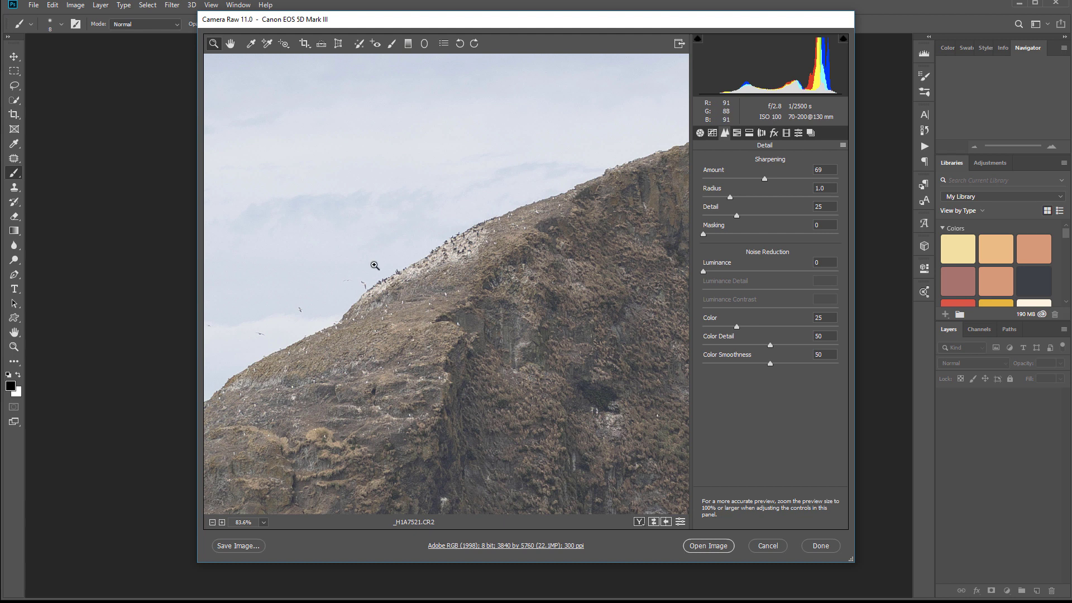
{"action": "left_click_drag", "start_coordinate": [623, 337], "coordinate": [569, 326]}
{"action": "left_click_drag", "start_coordinate": [541, 384], "coordinate": [565, 300]}
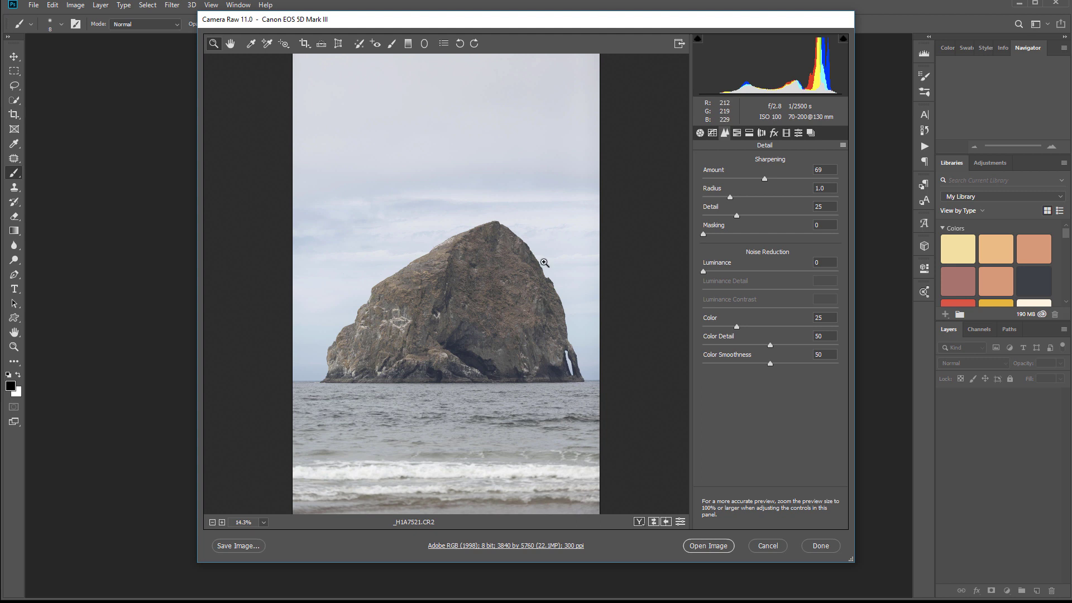
Set the Highlights to -100 and the Shadows to +12, keeping the Exposure at 0.00
{"action": "left_click", "coordinate": [701, 133]}
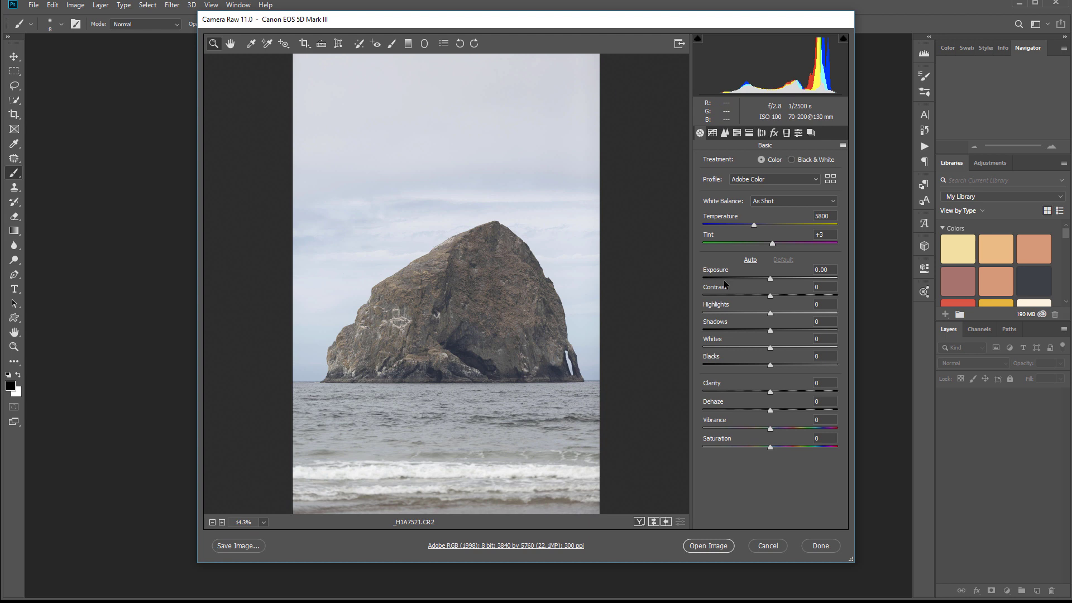
{"action": "left_click_drag", "start_coordinate": [770, 314], "coordinate": [682, 315]}
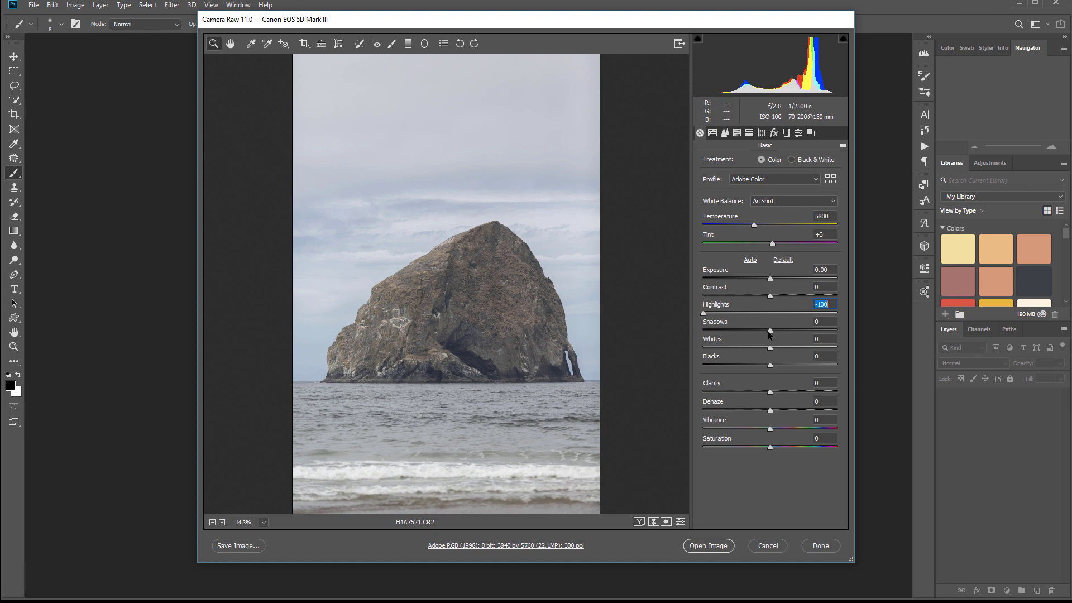
{"action": "mouse_move", "coordinate": [769, 331]}
{"action": "left_mouse_down"}
{"action": "mouse_move", "coordinate": [794, 330]}
{"action": "mouse_move", "coordinate": [777, 330]}
{"action": "left_mouse_up"}
{"action": "left_click_drag", "start_coordinate": [770, 279], "coordinate": [769, 280]}
{"action": "double_click", "coordinate": [768, 276]}
Set the HSL hue of the Aquas to -43 and of the Blues to -28
{"action": "left_click", "coordinate": [737, 133]}
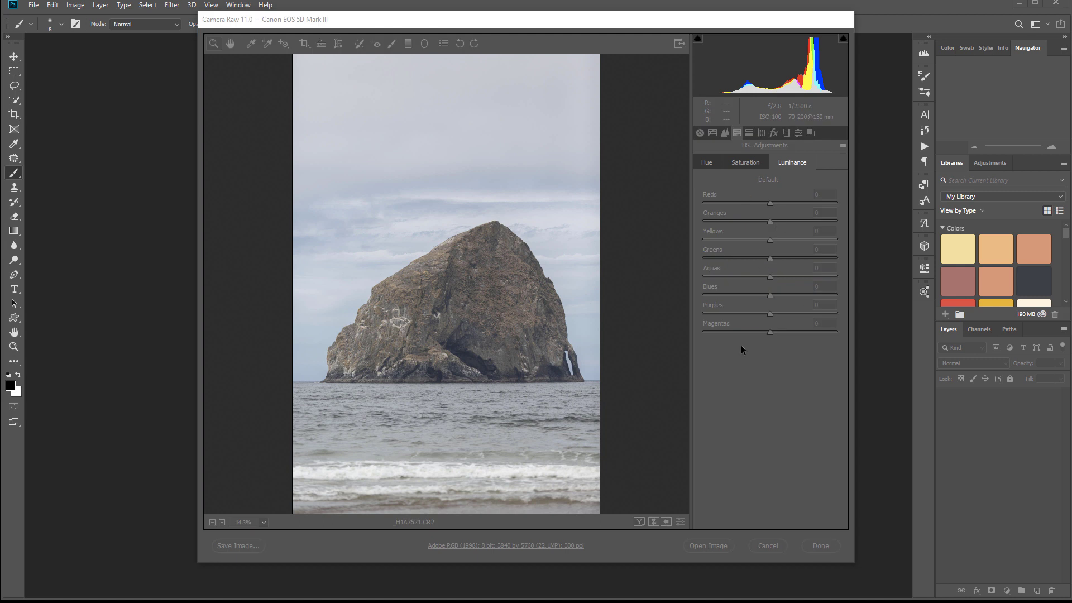
{"action": "left_click", "coordinate": [743, 318]}
{"action": "left_click", "coordinate": [698, 162]}
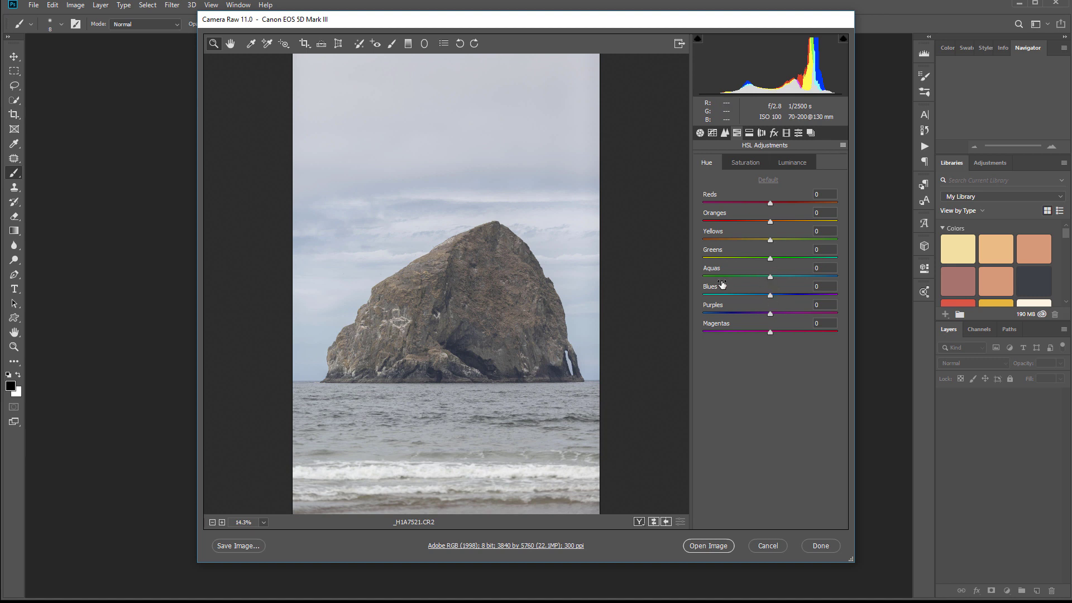
{"action": "left_click_drag", "start_coordinate": [770, 277], "coordinate": [749, 302]}
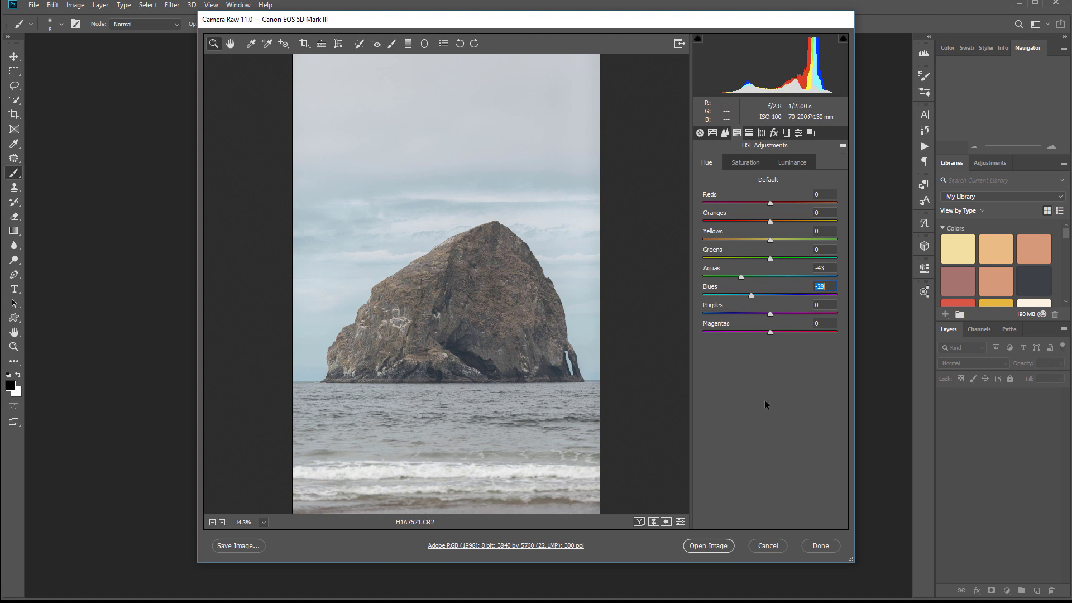
Set the HSL hue of the Oranges to +22 and of the Yellows to -31
{"action": "left_click_drag", "start_coordinate": [770, 313], "coordinate": [785, 333]}
{"action": "double_click", "coordinate": [763, 333]}
{"action": "left_click_drag", "start_coordinate": [773, 222], "coordinate": [859, 226]}
{"action": "left_click_drag", "start_coordinate": [771, 241], "coordinate": [747, 243]}
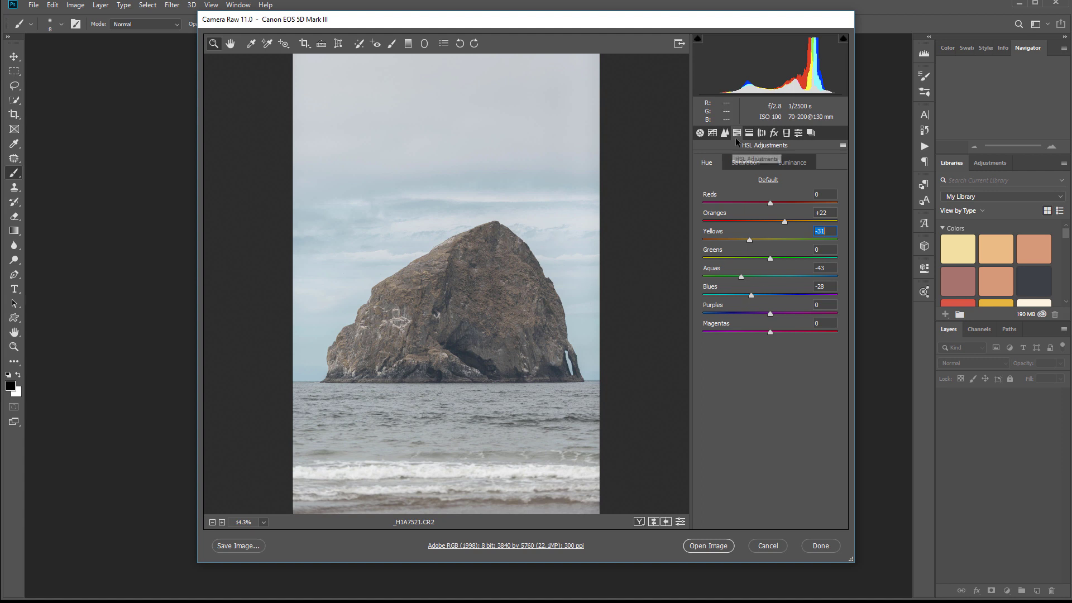
Try an HSL saturation of +100 for the Blues
{"action": "left_click", "coordinate": [746, 162]}
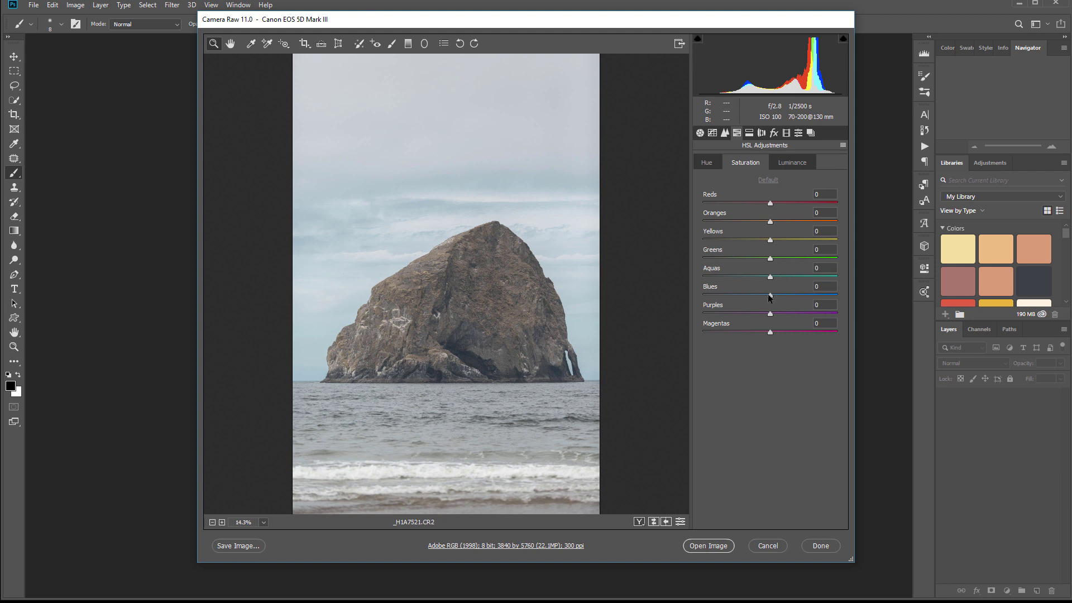
{"action": "left_click_drag", "start_coordinate": [771, 296], "coordinate": [871, 298]}
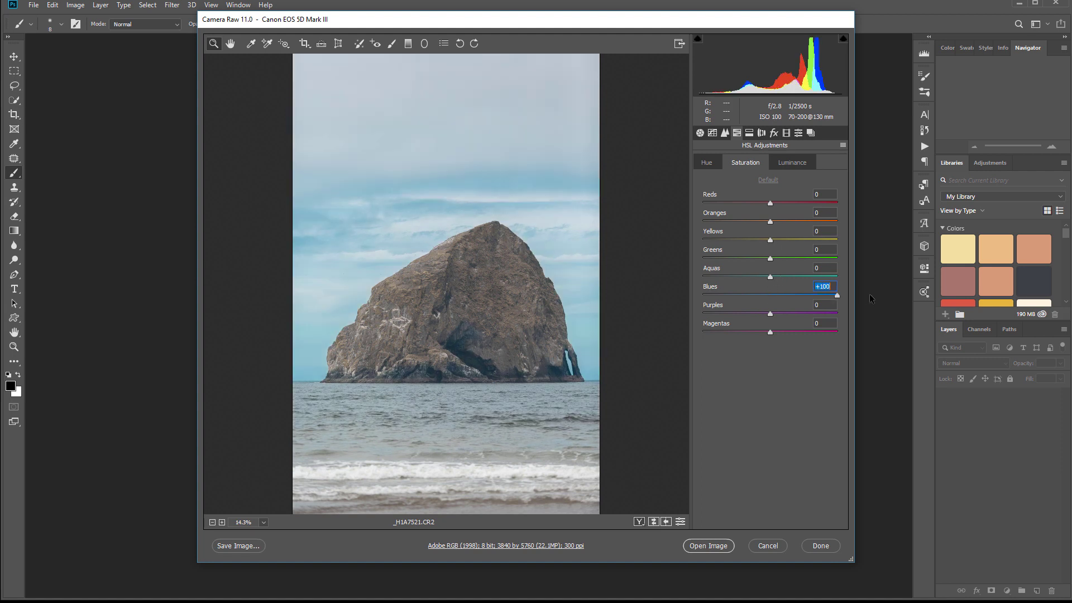
{"action": "left_click_drag", "start_coordinate": [837, 295], "coordinate": [776, 304]}
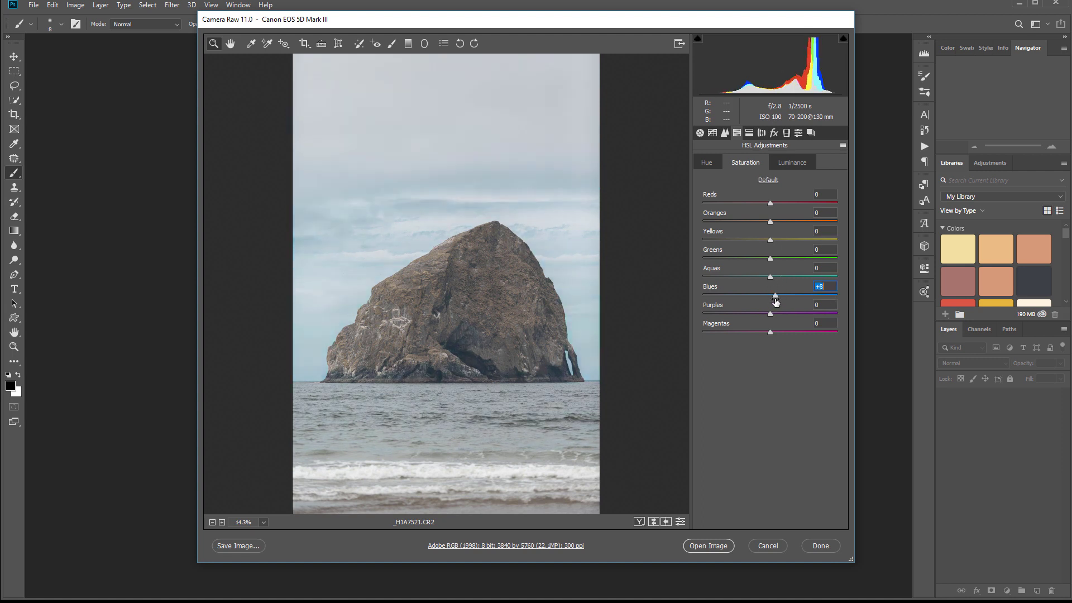
Raise the photo's overall Vibrance moderately in the Basic adjustments
{"action": "left_click", "coordinate": [699, 134]}
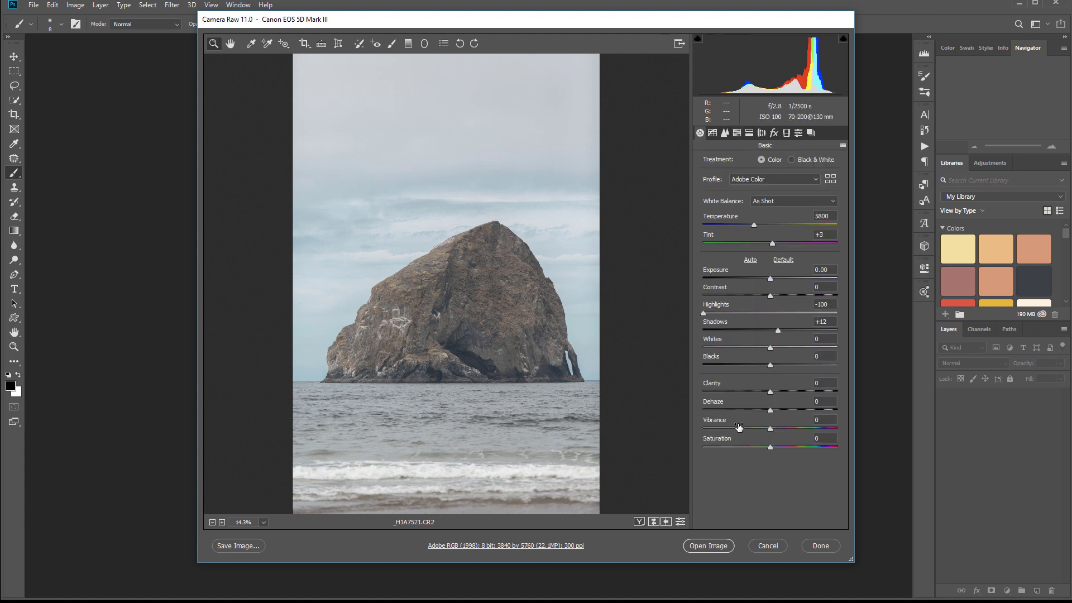
{"action": "mouse_move", "coordinate": [770, 430]}
{"action": "left_mouse_down"}
{"action": "mouse_move", "coordinate": [863, 432]}
{"action": "mouse_move", "coordinate": [790, 431]}
{"action": "left_mouse_up"}
Set the HSL saturation of the Aquas and Blues to +26 each, and raise the Oranges saturation
{"action": "left_click", "coordinate": [737, 133]}
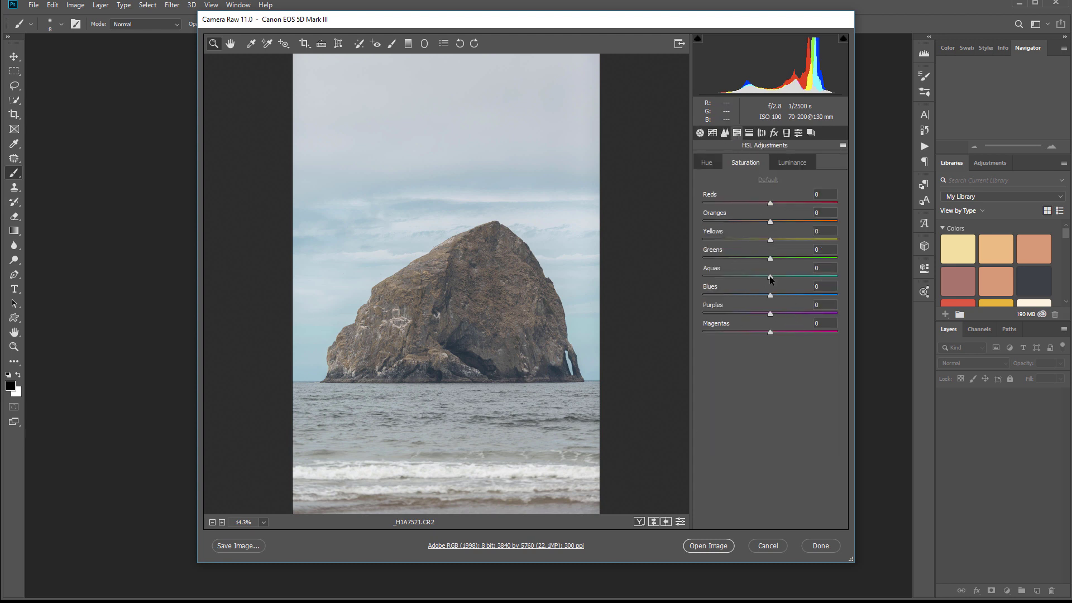
{"action": "left_click_drag", "start_coordinate": [784, 276], "coordinate": [839, 292]}
{"action": "left_click_drag", "start_coordinate": [402, 371], "coordinate": [488, 390]}
{"action": "left_click_drag", "start_coordinate": [560, 310], "coordinate": [522, 313]}
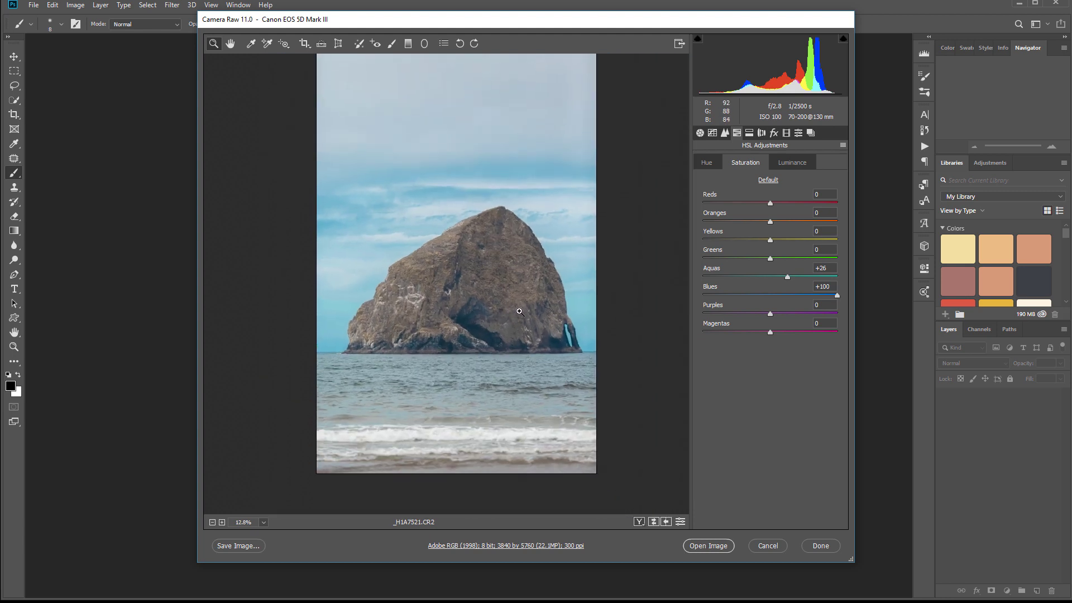
{"action": "left_click_drag", "start_coordinate": [838, 294], "coordinate": [790, 298]}
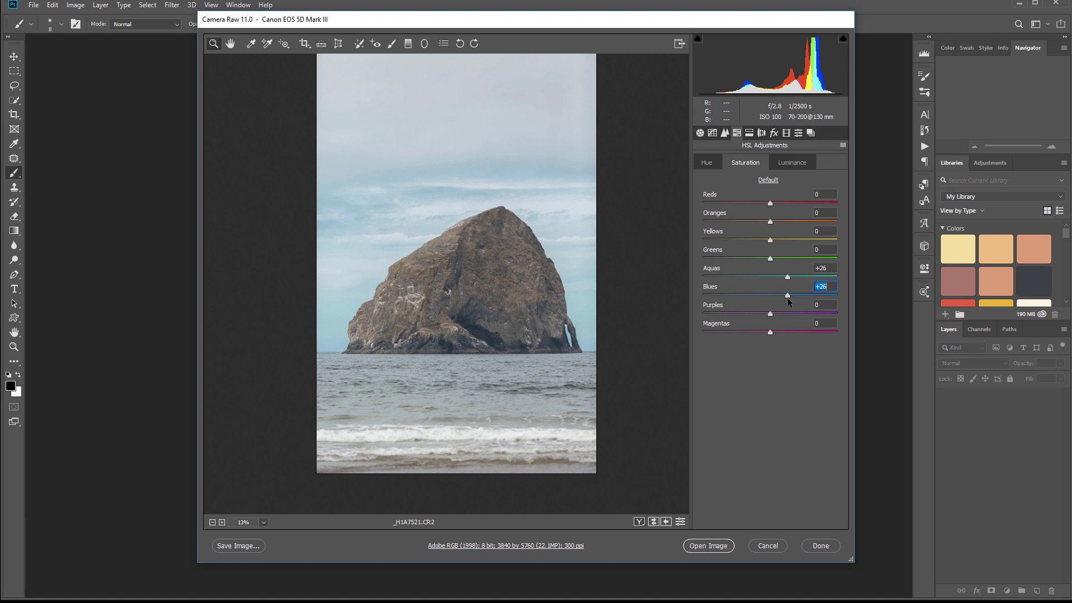
{"action": "left_click_drag", "start_coordinate": [771, 222], "coordinate": [854, 237]}
Set the HSL luminance to +28 for Oranges, +22 for Yellows, -51 for Aquas and -100 for Blues
{"action": "left_click", "coordinate": [796, 163]}
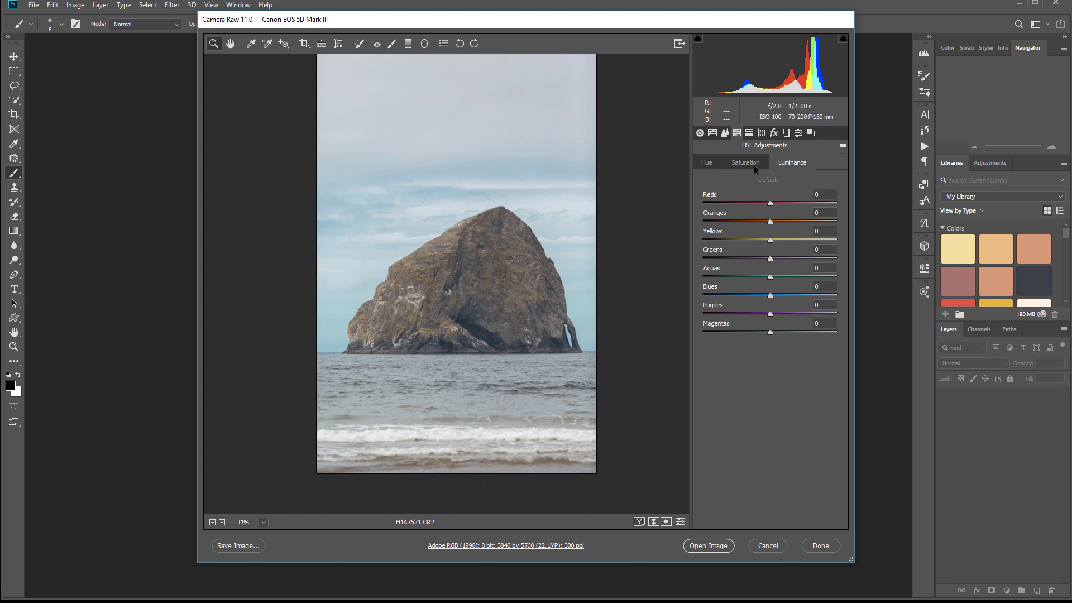
{"action": "left_click_drag", "start_coordinate": [771, 221], "coordinate": [784, 220]}
{"action": "left_click_drag", "start_coordinate": [783, 222], "coordinate": [687, 297]}
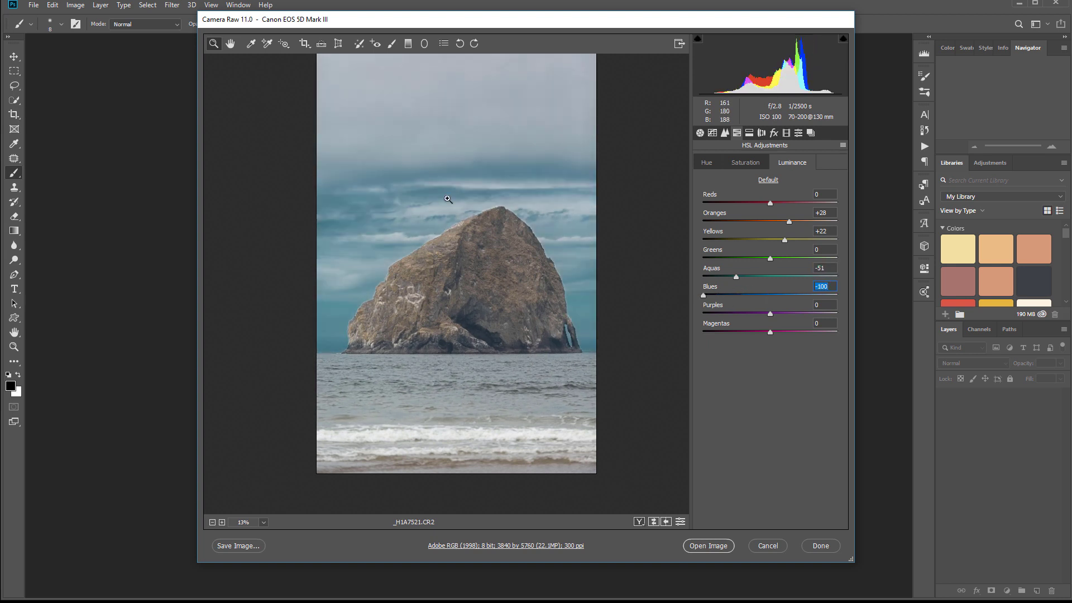
Inspect the rock's edge against the sky and set the Blues luminance to -30
{"action": "left_click", "coordinate": [566, 236]}
{"action": "left_click_drag", "start_coordinate": [566, 235], "coordinate": [609, 237]}
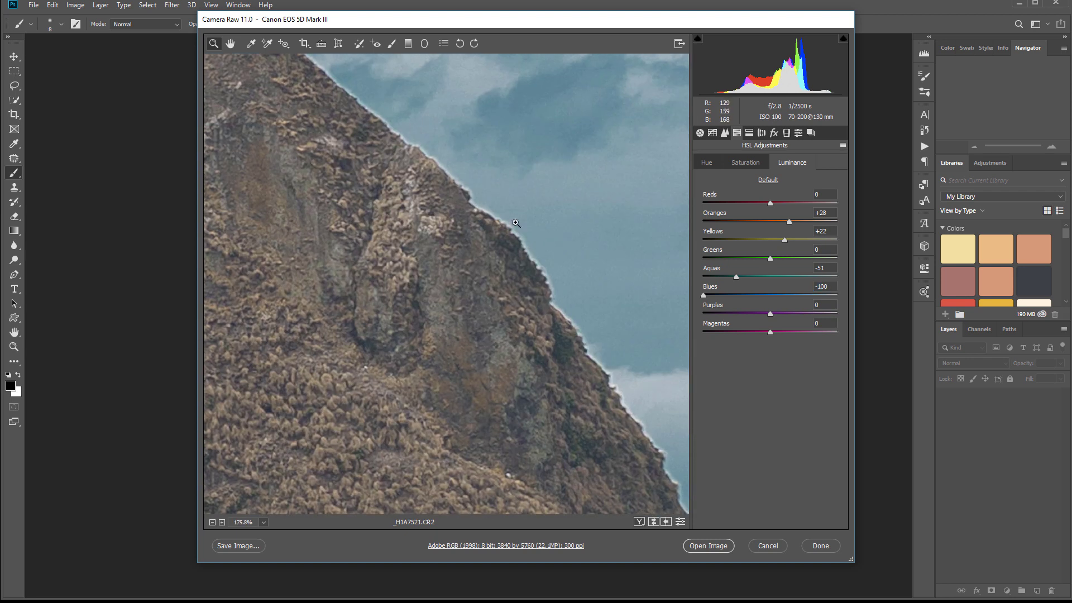
{"action": "left_click_drag", "start_coordinate": [704, 296], "coordinate": [751, 294]}
{"action": "left_click_drag", "start_coordinate": [556, 302], "coordinate": [484, 312]}
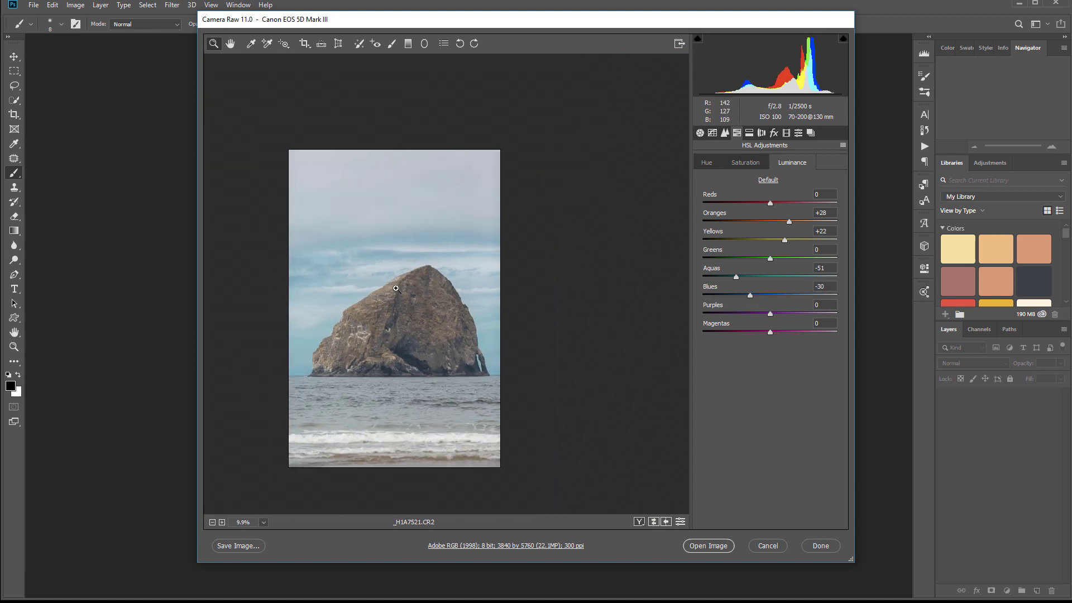
{"action": "left_click_drag", "start_coordinate": [496, 258], "coordinate": [496, 257]}
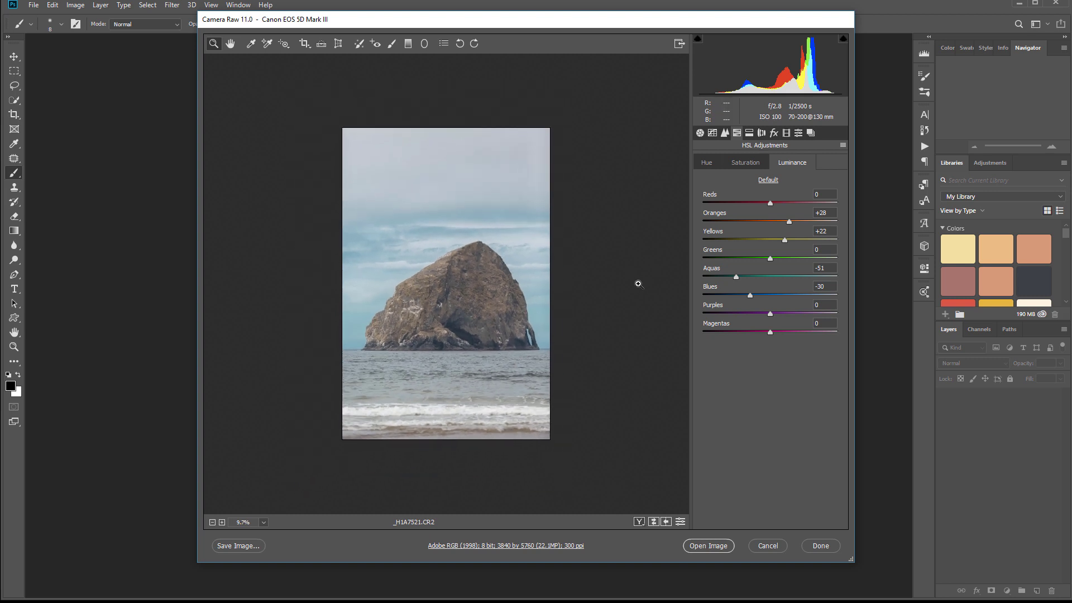
Set the parametric tone curve's Lights to +1 and Darks to +4, and open the image in Photoshop
{"action": "left_click", "coordinate": [712, 133]}
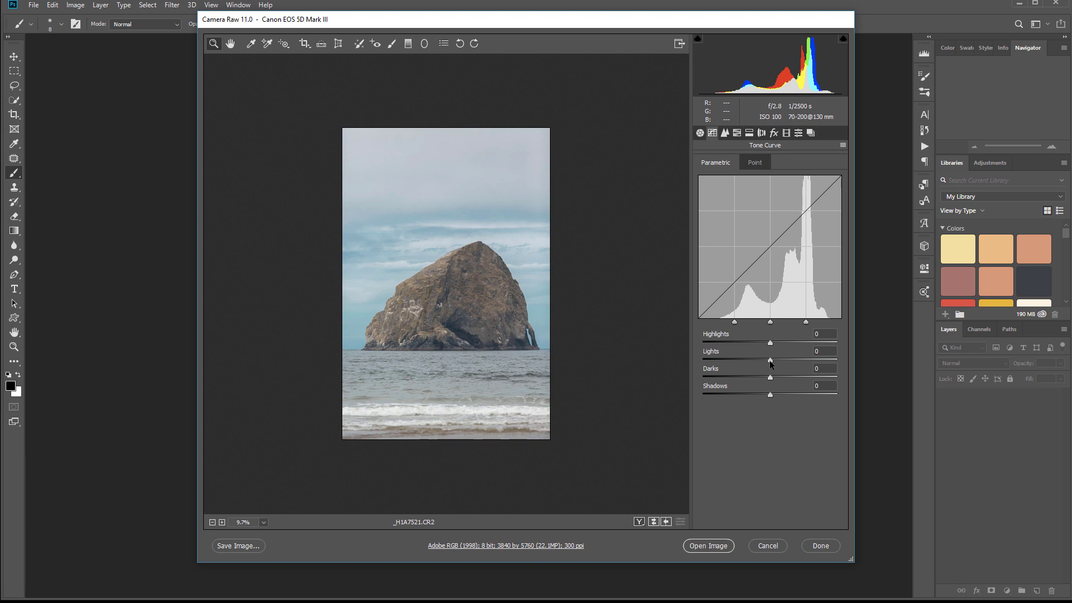
{"action": "mouse_move", "coordinate": [770, 361]}
{"action": "left_mouse_down"}
{"action": "mouse_move", "coordinate": [754, 359]}
{"action": "mouse_move", "coordinate": [771, 360]}
{"action": "mouse_move", "coordinate": [783, 376]}
{"action": "mouse_move", "coordinate": [774, 378]}
{"action": "left_mouse_up"}
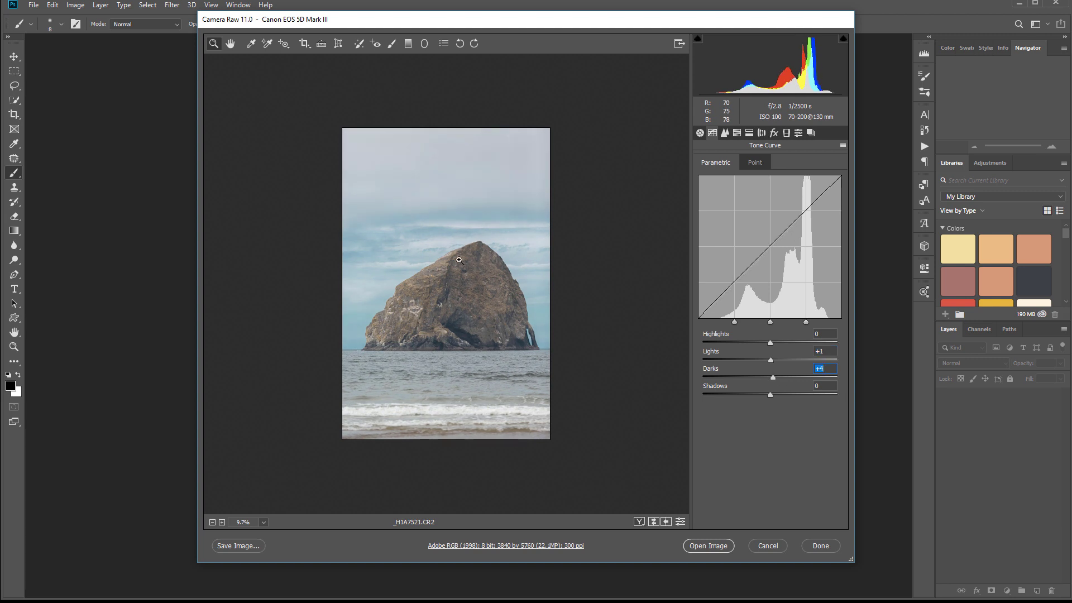
{"action": "left_click", "coordinate": [704, 546]}
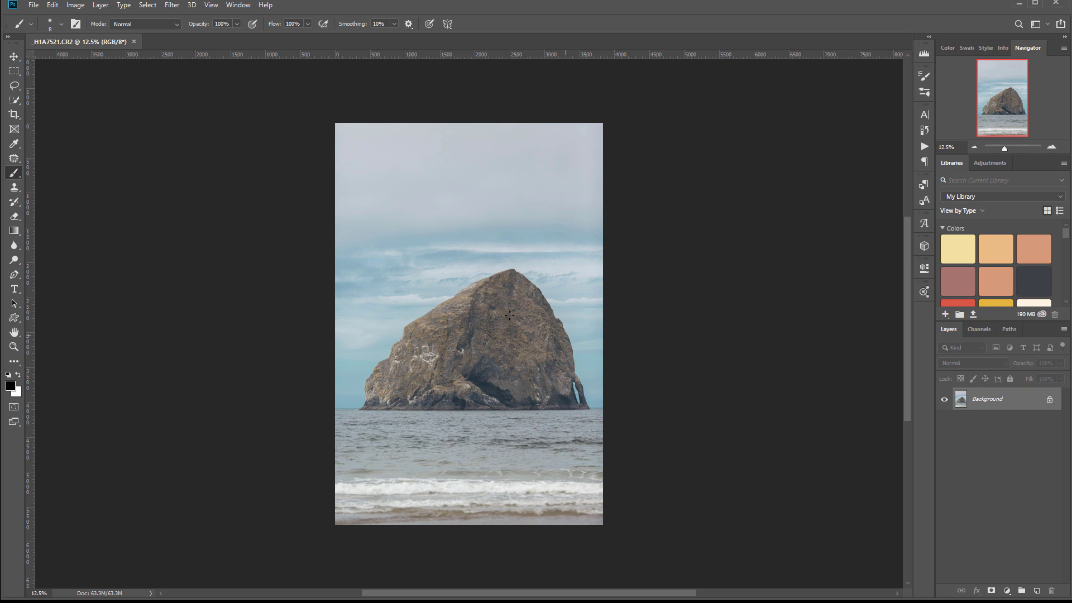
Add a Curves adjustment layer above the background, set its blend mode to Color and name it "color"
{"action": "left_click", "coordinate": [1007, 590]}
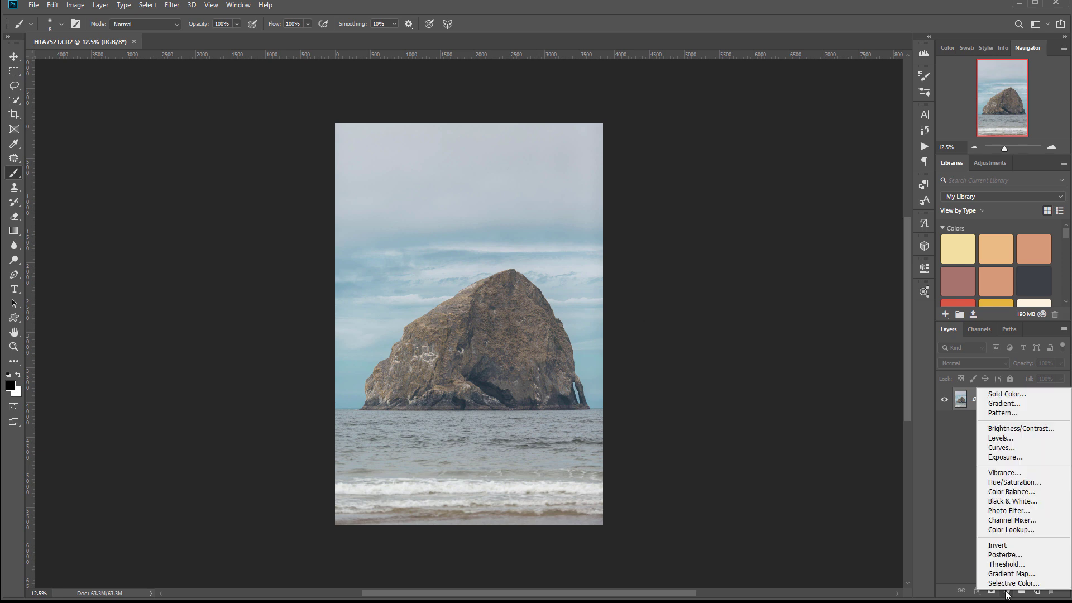
{"action": "left_click", "coordinate": [1007, 447]}
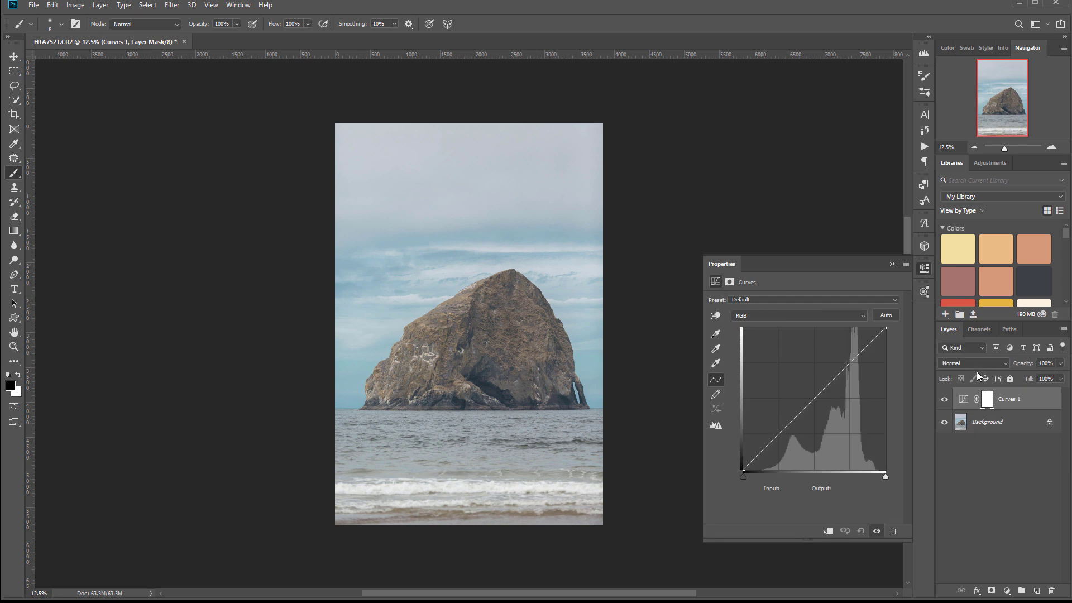
{"action": "left_click", "coordinate": [979, 365]}
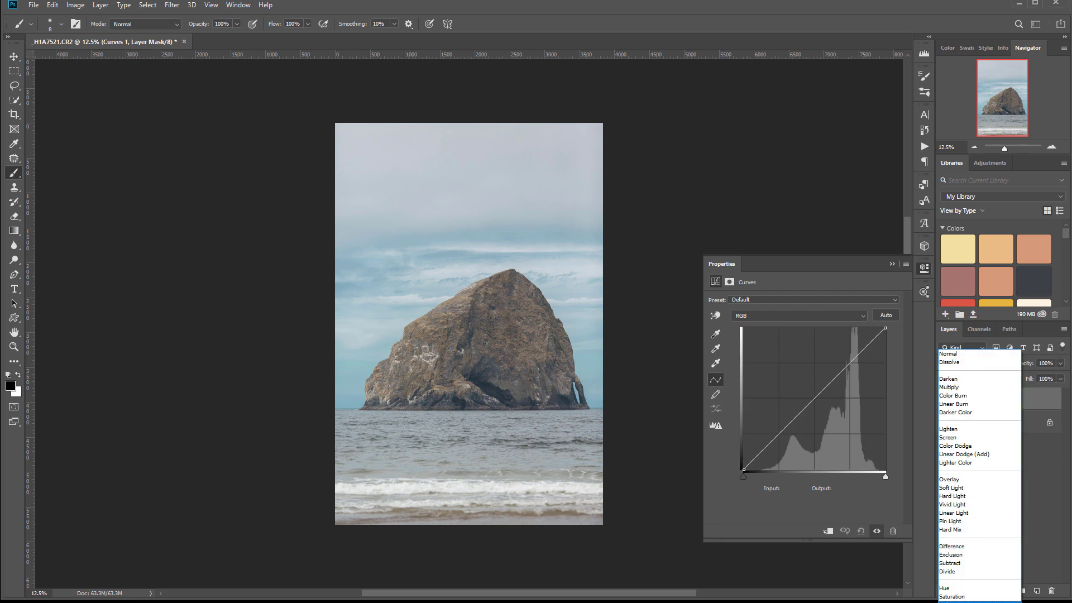
{"action": "left_click", "coordinate": [973, 601]}
{"action": "double_click", "coordinate": [1004, 398]}
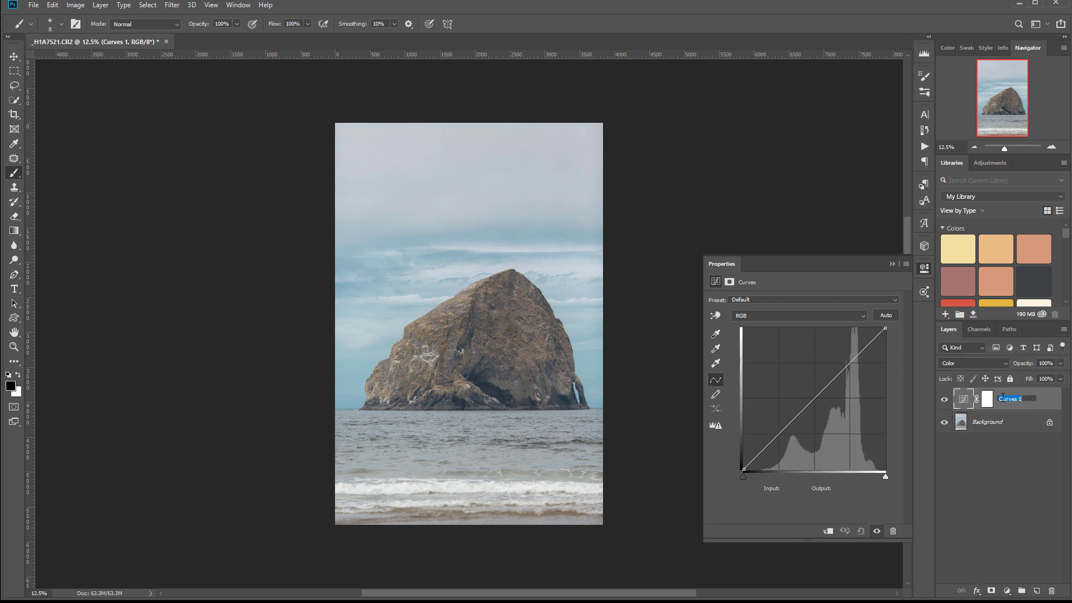
{"action": "type", "text": "c"}
{"action": "key", "text": "Return"}
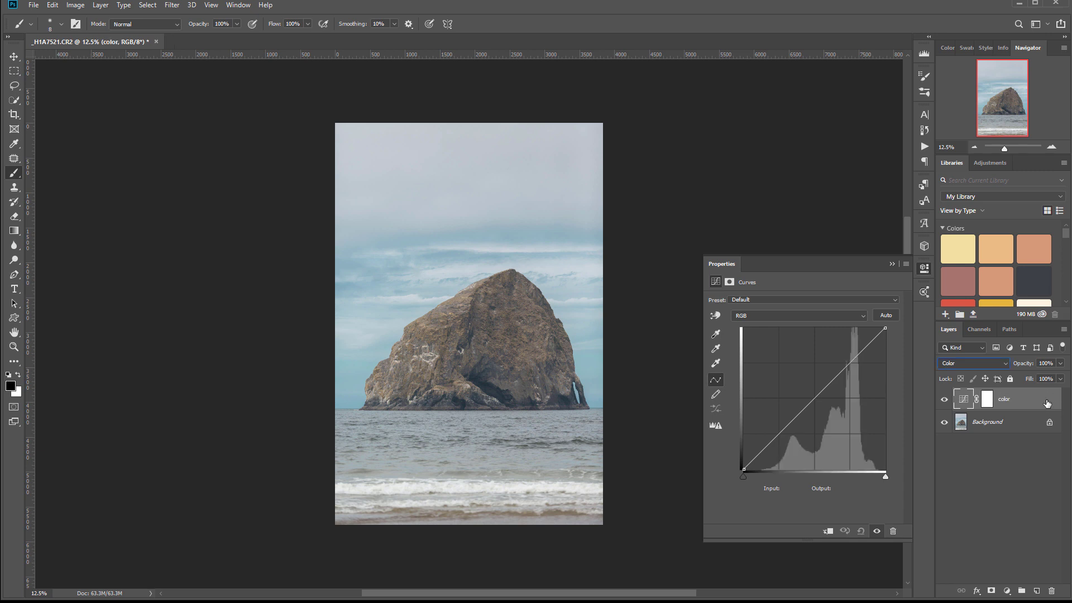
Label the color layer orange, raise its Blue curve's black point and set the midtone point to input 135, output 127
{"action": "right_click", "coordinate": [1003, 398]}
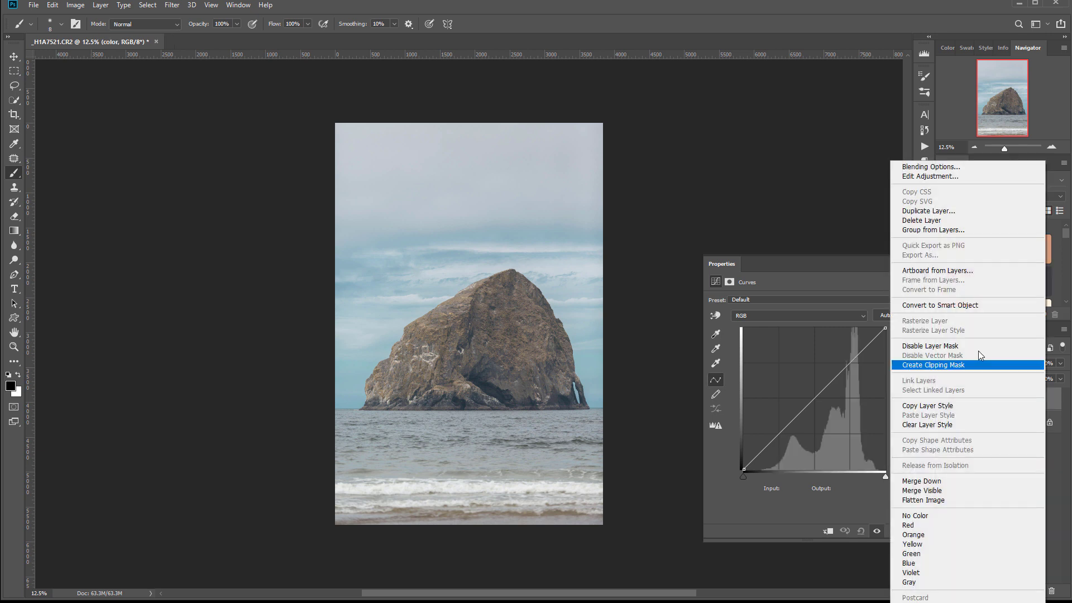
{"action": "left_click", "coordinate": [914, 535]}
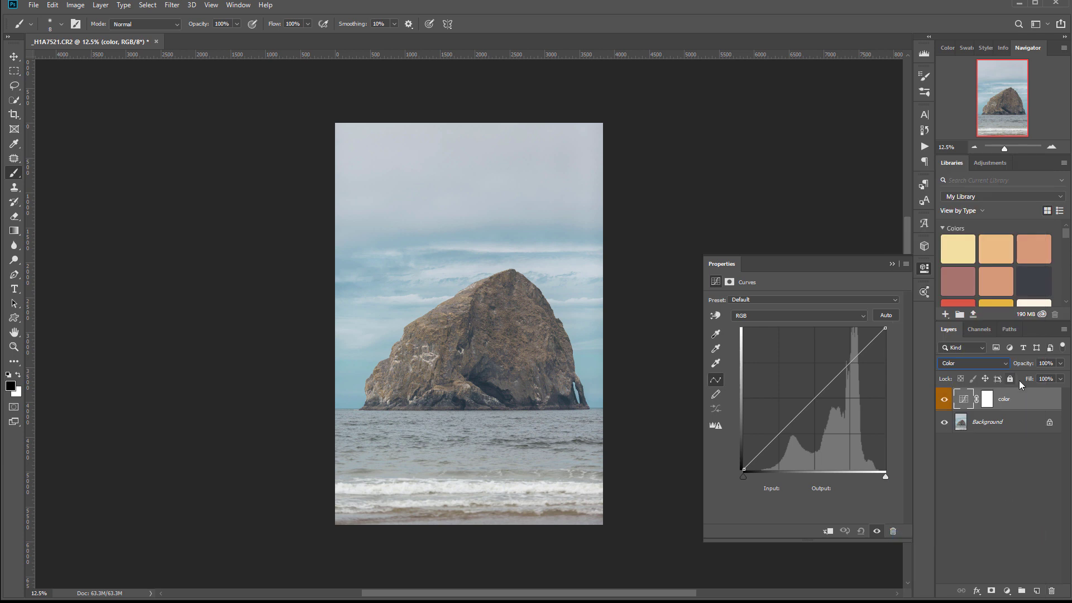
{"action": "left_click", "coordinate": [788, 321]}
{"action": "left_click", "coordinate": [793, 350]}
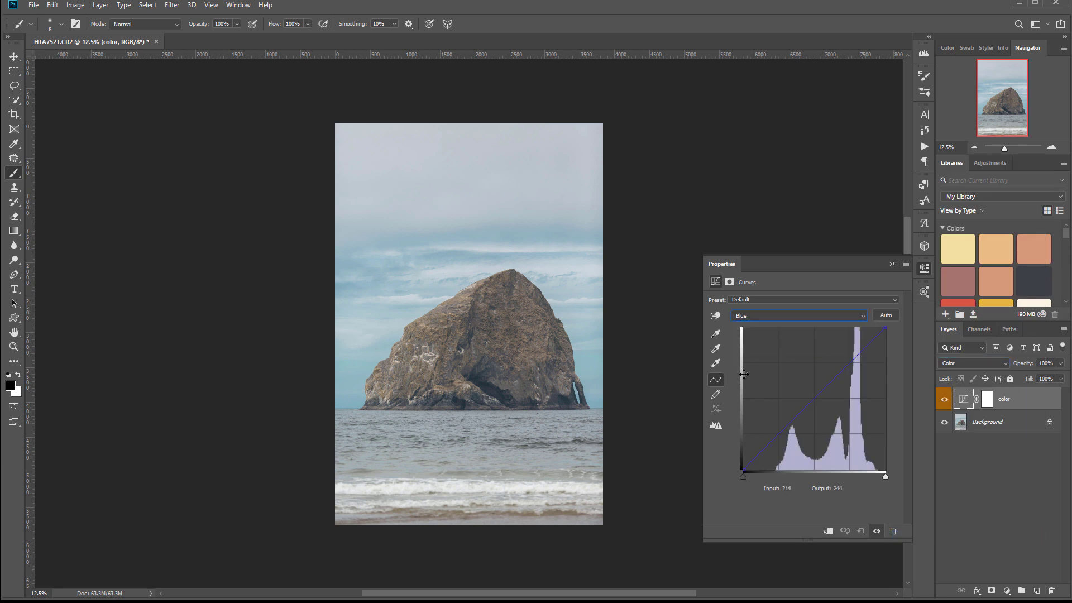
{"action": "left_click_drag", "start_coordinate": [743, 468], "coordinate": [737, 452]}
{"action": "left_click_drag", "start_coordinate": [811, 391], "coordinate": [819, 398]}
In the color layer's Red curve, set the black point to input 17, output 0, and add fine-tuned shadow and midtone points
{"action": "left_click", "coordinate": [742, 316]}
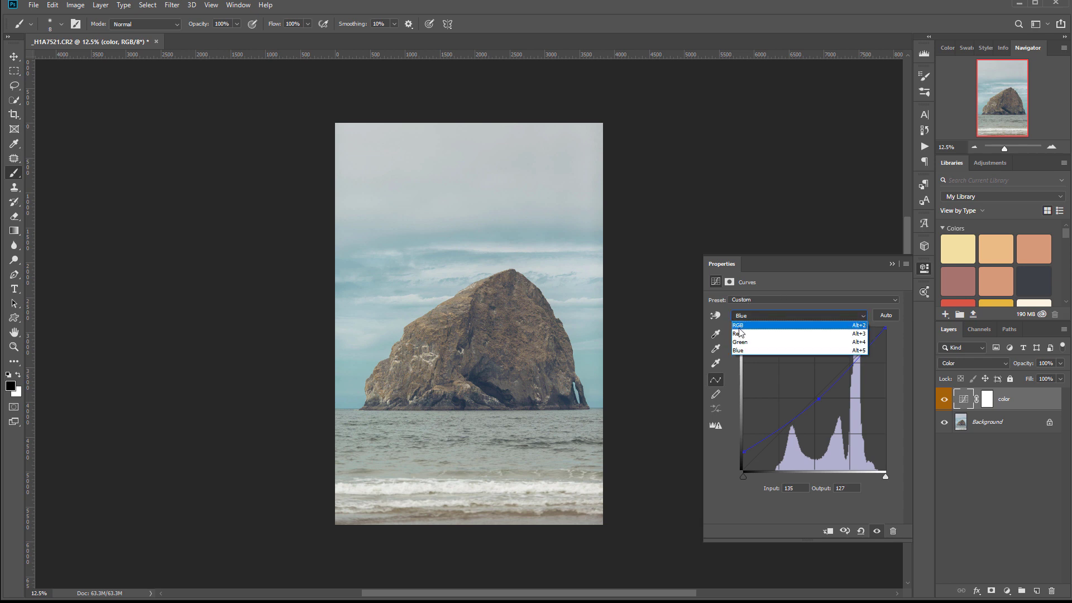
{"action": "left_click", "coordinate": [740, 334]}
{"action": "left_click_drag", "start_coordinate": [744, 468], "coordinate": [753, 501]}
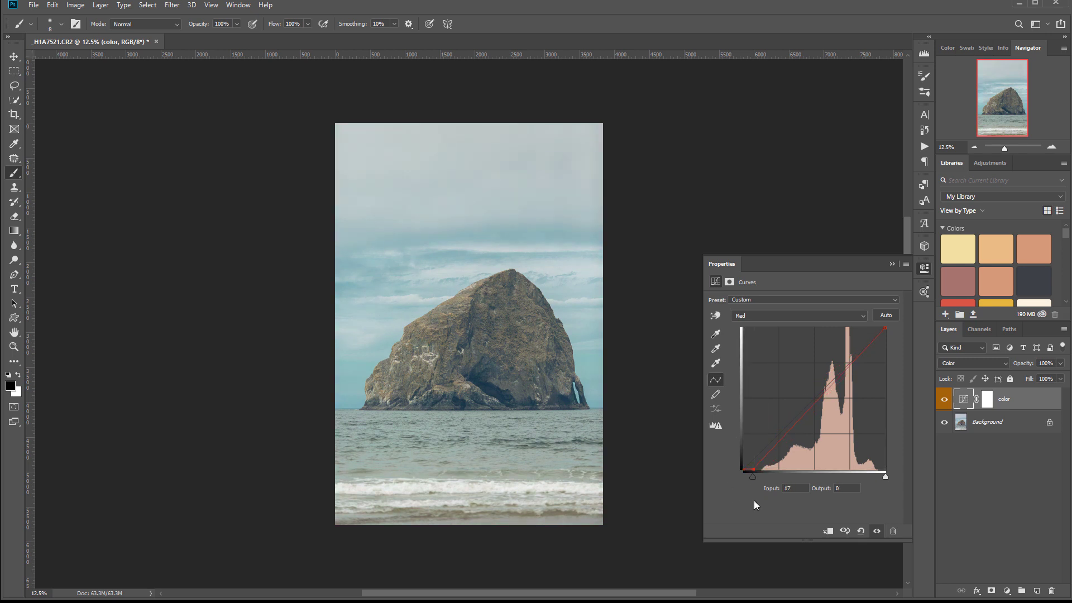
{"action": "left_click", "coordinate": [785, 430]}
{"action": "left_click", "coordinate": [818, 394]}
{"action": "left_click_drag", "start_coordinate": [818, 394], "coordinate": [820, 394]}
{"action": "left_click_drag", "start_coordinate": [784, 430], "coordinate": [785, 433]}
{"action": "left_click", "coordinate": [943, 399]}
{"action": "left_click", "coordinate": [943, 399]}
{"action": "left_click", "coordinate": [988, 399]}
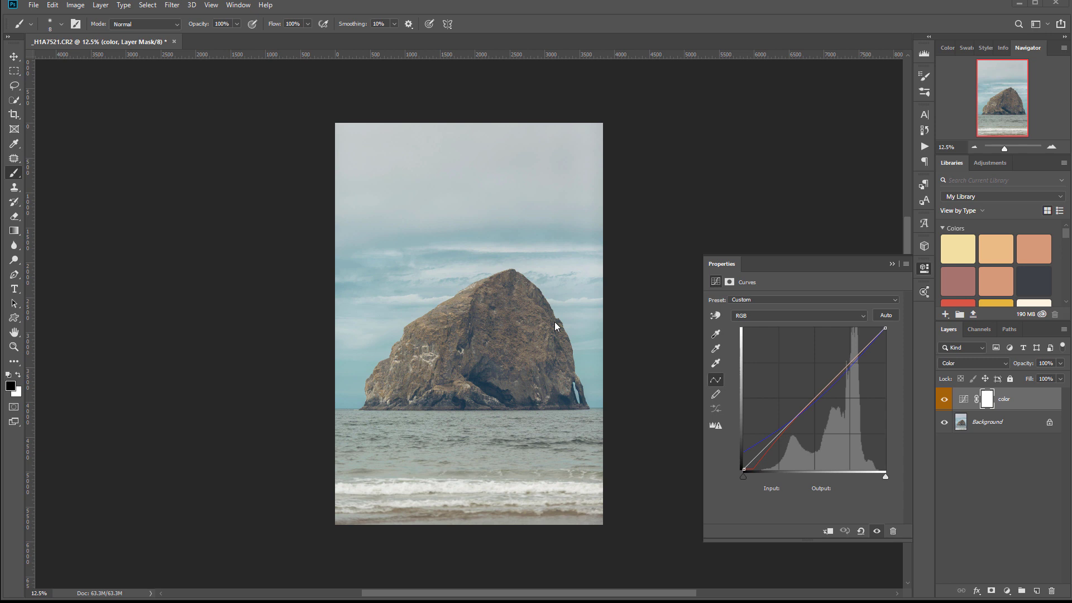
Add a Selective Color adjustment layer above the color layer and label it red
{"action": "left_click", "coordinate": [1007, 590]}
{"action": "left_click", "coordinate": [1011, 584]}
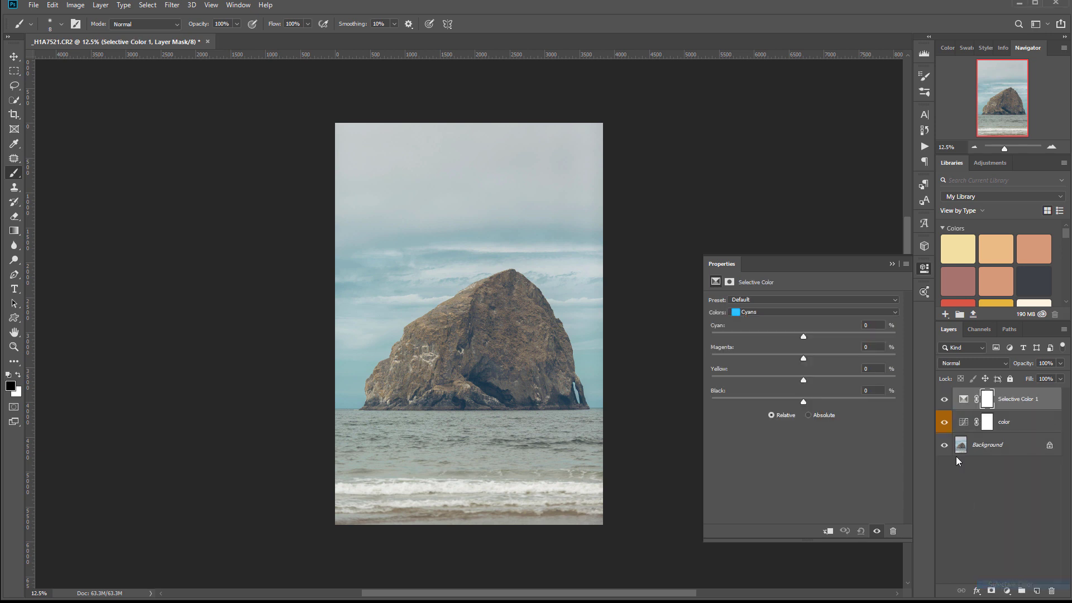
{"action": "right_click", "coordinate": [1038, 399]}
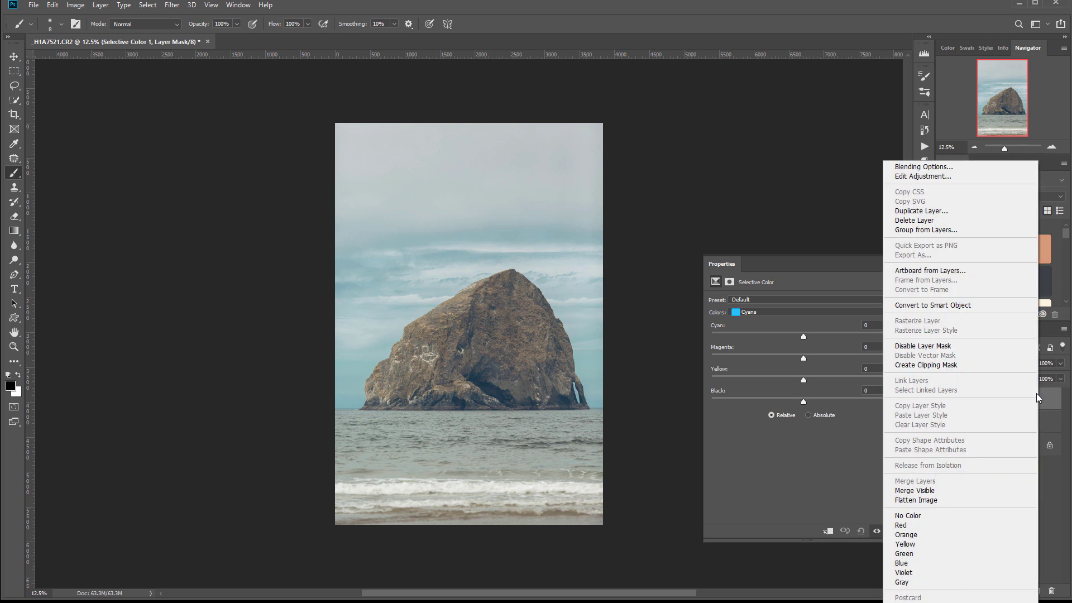
{"action": "left_click", "coordinate": [940, 526]}
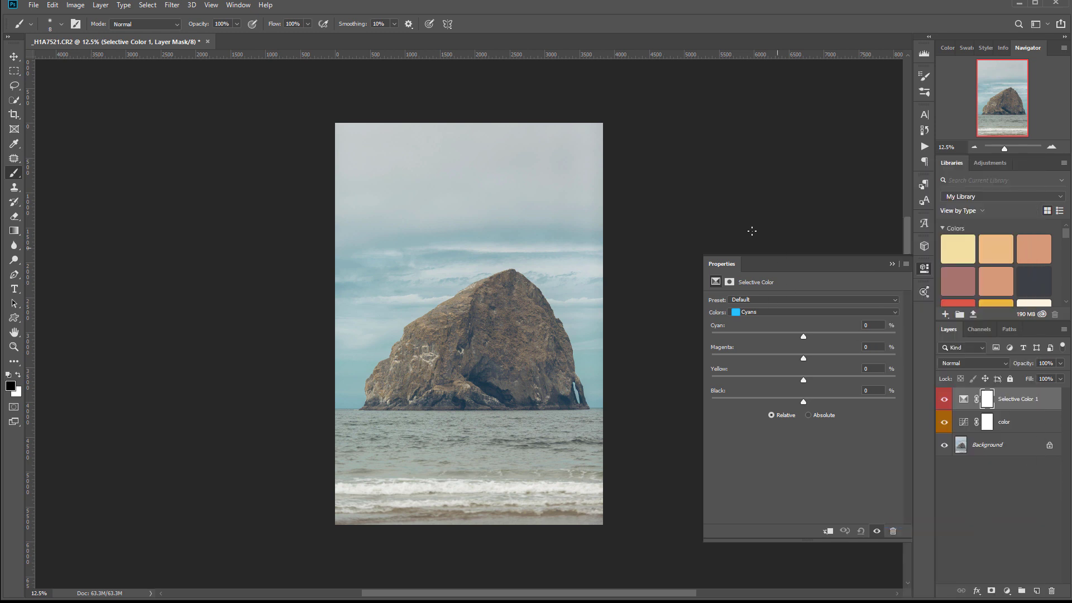
{"action": "left_click", "coordinate": [763, 310]}
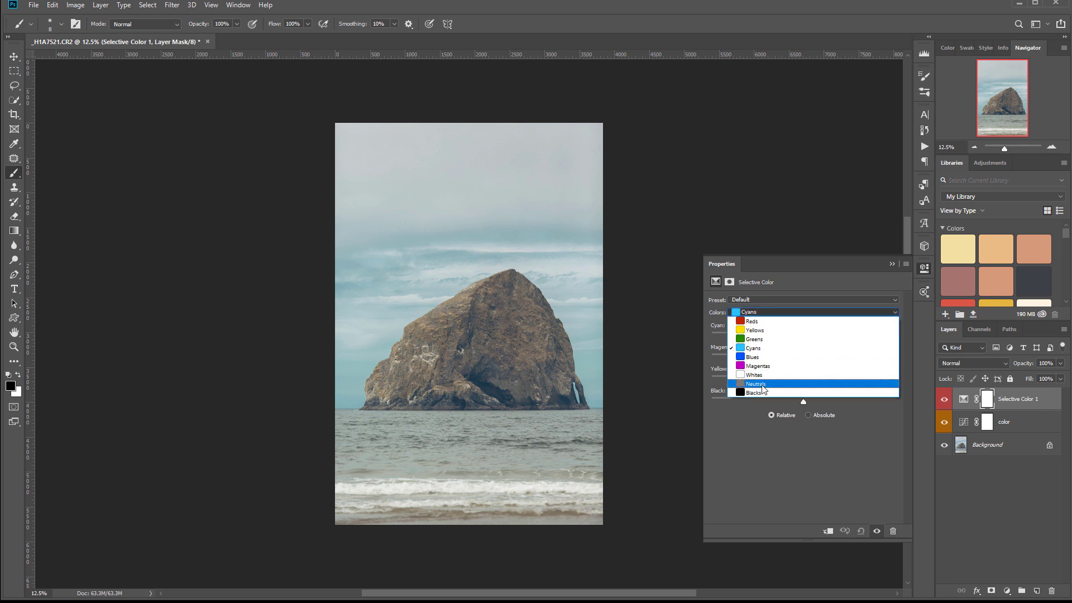
{"action": "left_click", "coordinate": [778, 300]}
{"action": "left_click", "coordinate": [778, 299]}
{"action": "left_click", "coordinate": [815, 280]}
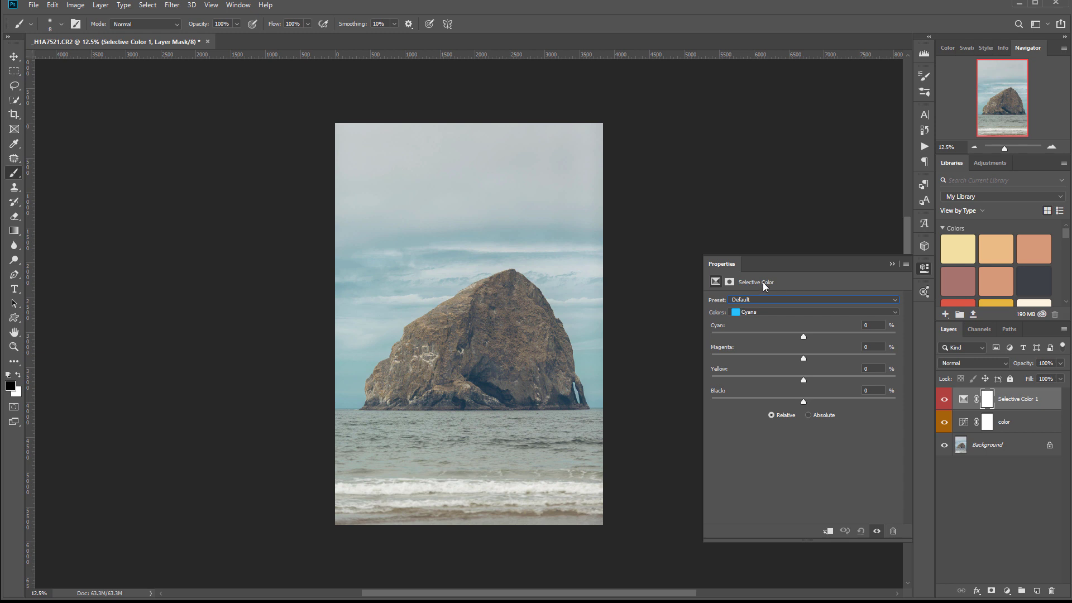
For the Reds in Selective Color, strongly reduce Cyan, raise Yellow and slightly raise Black
{"action": "left_click", "coordinate": [745, 314]}
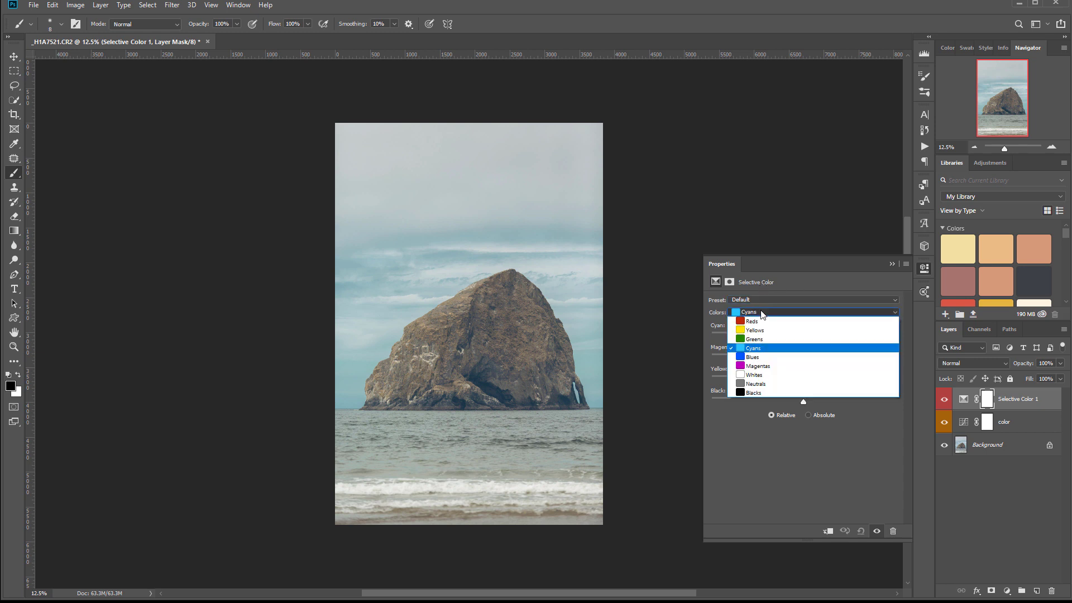
{"action": "left_click", "coordinate": [759, 315]}
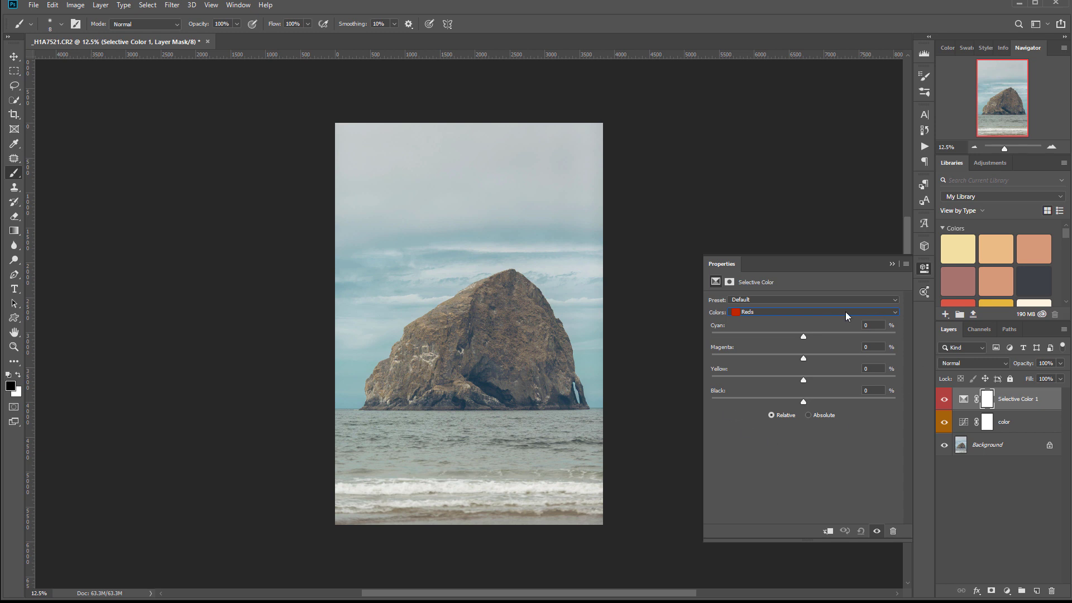
{"action": "left_click_drag", "start_coordinate": [803, 336], "coordinate": [686, 341]}
{"action": "left_click_drag", "start_coordinate": [875, 330], "coordinate": [729, 328]}
{"action": "left_click_drag", "start_coordinate": [824, 328], "coordinate": [777, 334]}
{"action": "left_click_drag", "start_coordinate": [920, 369], "coordinate": [841, 379]}
{"action": "left_click_drag", "start_coordinate": [804, 400], "coordinate": [804, 400]}
{"action": "left_click_drag", "start_coordinate": [716, 403], "coordinate": [800, 402]}
For the Cyans in Selective Color, adjust the Cyan and Yellow amounts and raise Black
{"action": "left_click", "coordinate": [771, 313]}
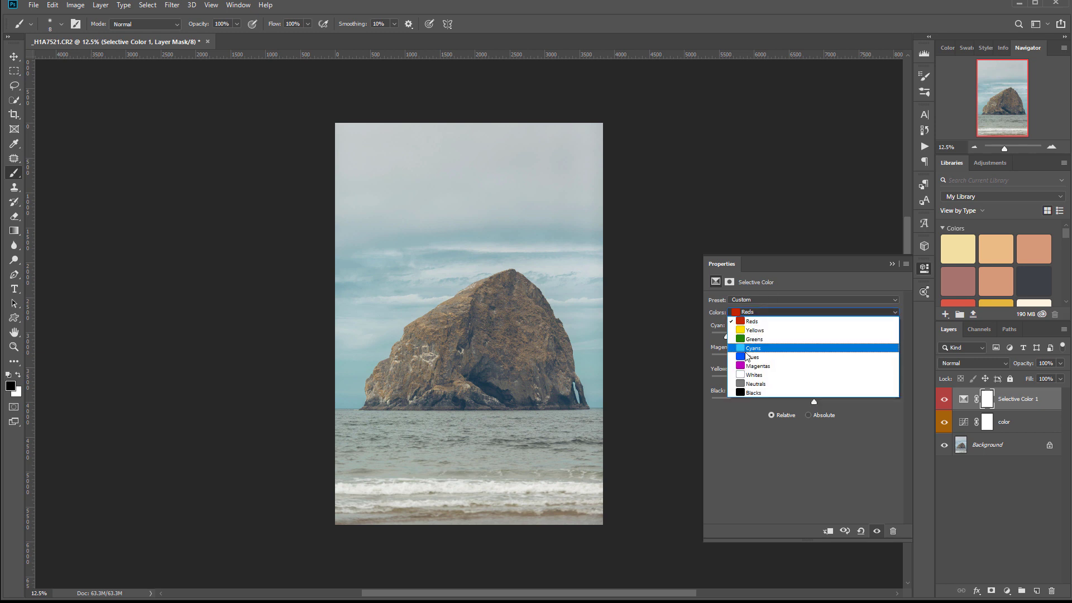
{"action": "left_click", "coordinate": [751, 349]}
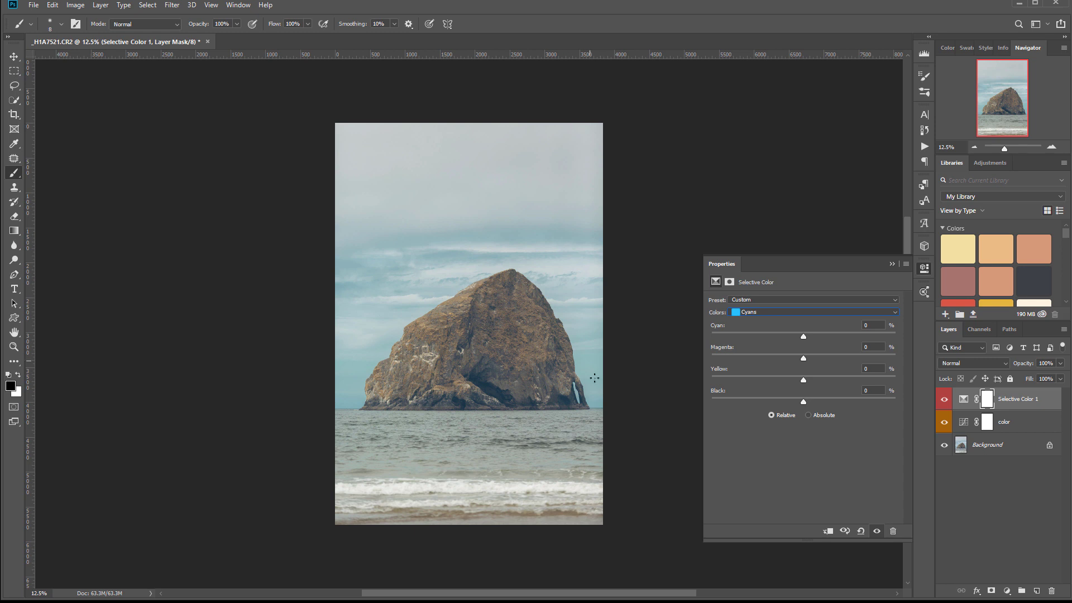
{"action": "left_click_drag", "start_coordinate": [803, 336], "coordinate": [719, 338]}
{"action": "left_click_drag", "start_coordinate": [839, 329], "coordinate": [812, 334]}
{"action": "left_click_drag", "start_coordinate": [802, 378], "coordinate": [710, 377]}
{"action": "left_click_drag", "start_coordinate": [864, 374], "coordinate": [834, 380]}
{"action": "left_click_drag", "start_coordinate": [804, 400], "coordinate": [835, 397]}
Adjust the Cyan amount for the Blues in Selective Color
{"action": "left_click", "coordinate": [764, 313]}
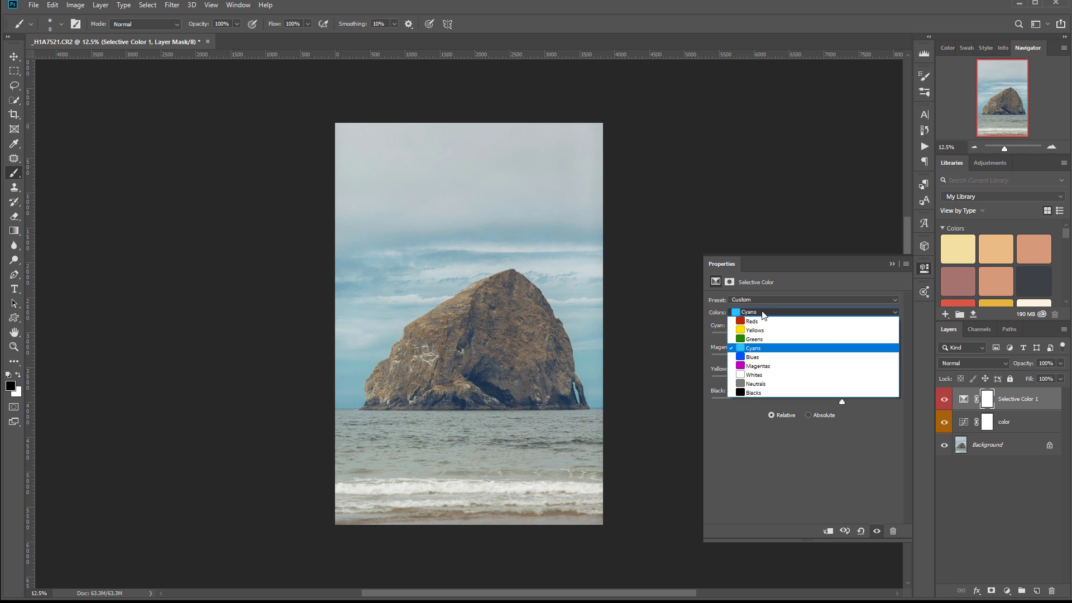
{"action": "left_click", "coordinate": [793, 355]}
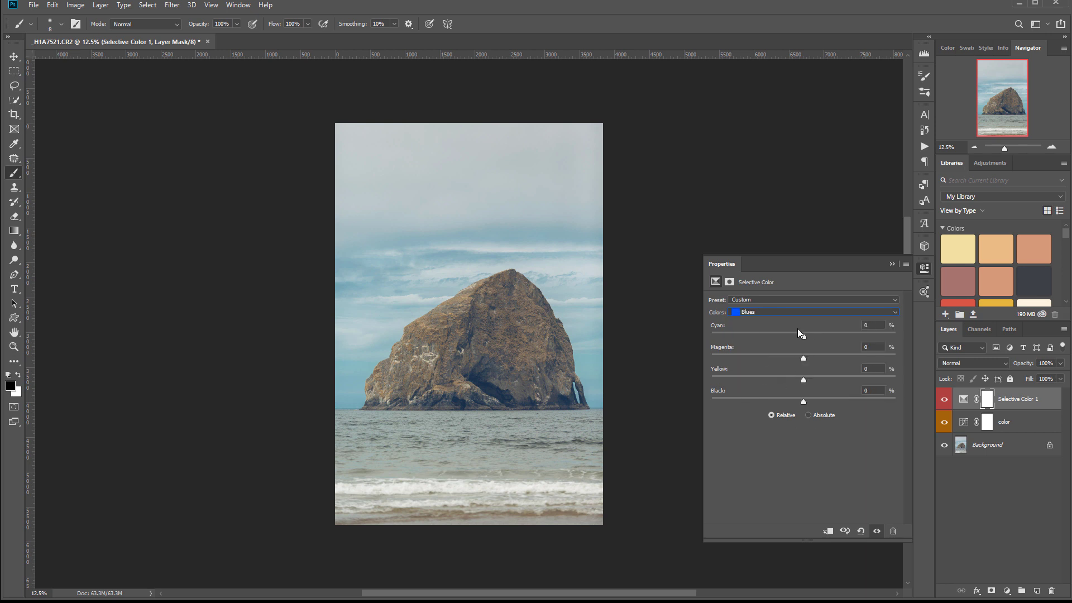
{"action": "left_click_drag", "start_coordinate": [803, 338], "coordinate": [708, 342]}
{"action": "left_click_drag", "start_coordinate": [888, 326], "coordinate": [784, 330]}
For the Greens in Selective Color, set Cyan to -58, Magenta to +55, Yellow to +22 and Black to -19
{"action": "left_click", "coordinate": [802, 313]}
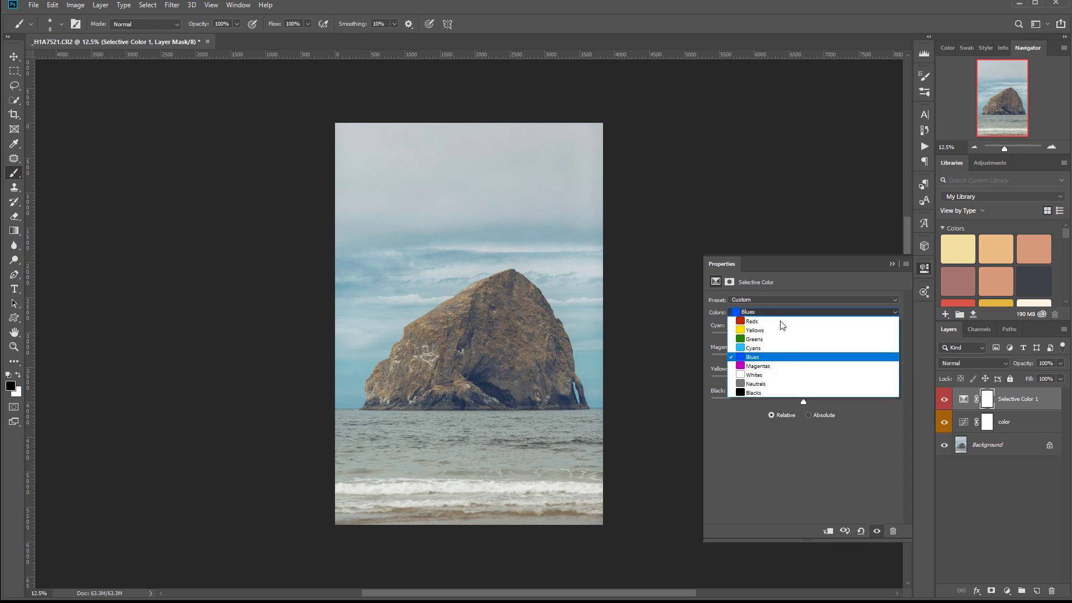
{"action": "left_click", "coordinate": [768, 340]}
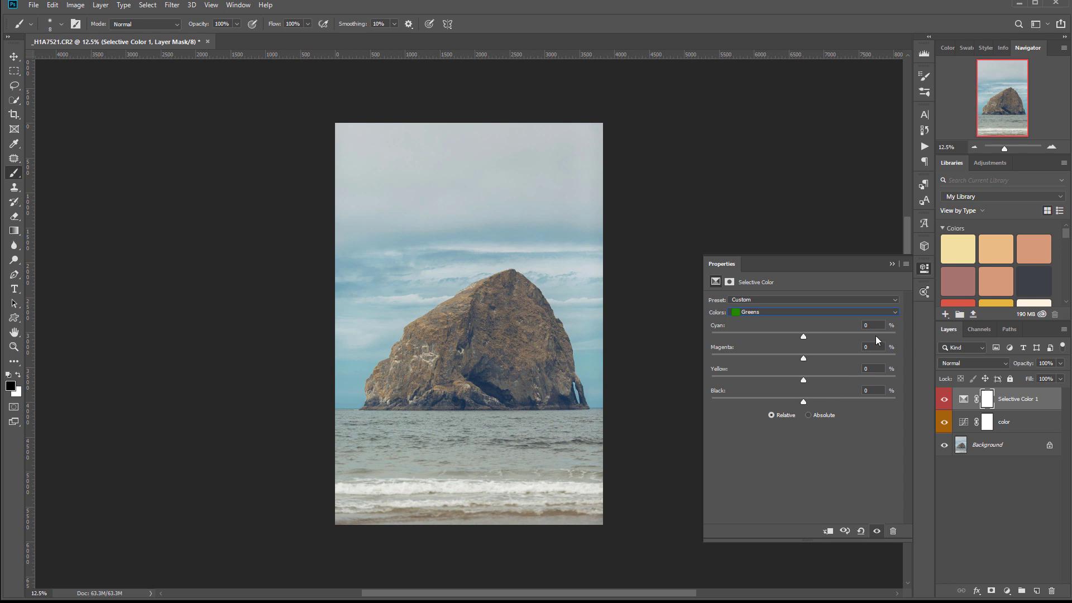
{"action": "left_click_drag", "start_coordinate": [805, 401], "coordinate": [699, 412]}
{"action": "left_click_drag", "start_coordinate": [926, 390], "coordinate": [700, 404]}
{"action": "left_click_drag", "start_coordinate": [806, 378], "coordinate": [831, 373]}
{"action": "left_click_drag", "start_coordinate": [802, 337], "coordinate": [727, 337]}
{"action": "left_click_drag", "start_coordinate": [815, 337], "coordinate": [775, 340]}
{"action": "left_click_drag", "start_coordinate": [900, 333], "coordinate": [769, 346]}
{"action": "left_click_drag", "start_coordinate": [756, 338], "coordinate": [748, 337]}
{"action": "left_click_drag", "start_coordinate": [804, 360], "coordinate": [865, 360]}
Compare the photo with and without the Selective Color and color adjustment layers, leaving both layers visible
{"action": "left_click", "coordinate": [944, 400]}
{"action": "left_click", "coordinate": [943, 401]}
{"action": "left_click", "coordinate": [944, 400]}
{"action": "left_click", "coordinate": [944, 400]}
{"action": "left_click", "coordinate": [944, 400]}
{"action": "left_click", "coordinate": [944, 400]}
{"action": "left_click", "coordinate": [943, 399]}
{"action": "left_click", "coordinate": [943, 400]}
{"action": "left_click", "coordinate": [945, 400]}
{"action": "left_click", "coordinate": [944, 423]}
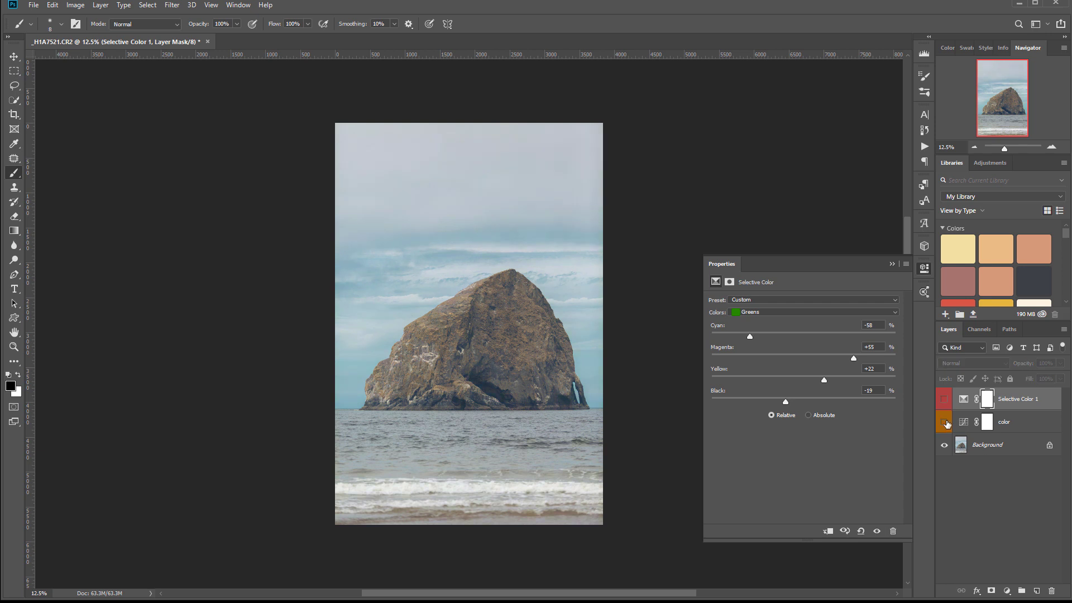
{"action": "left_click", "coordinate": [944, 422]}
{"action": "left_click", "coordinate": [944, 399]}
{"action": "left_click", "coordinate": [924, 268]}
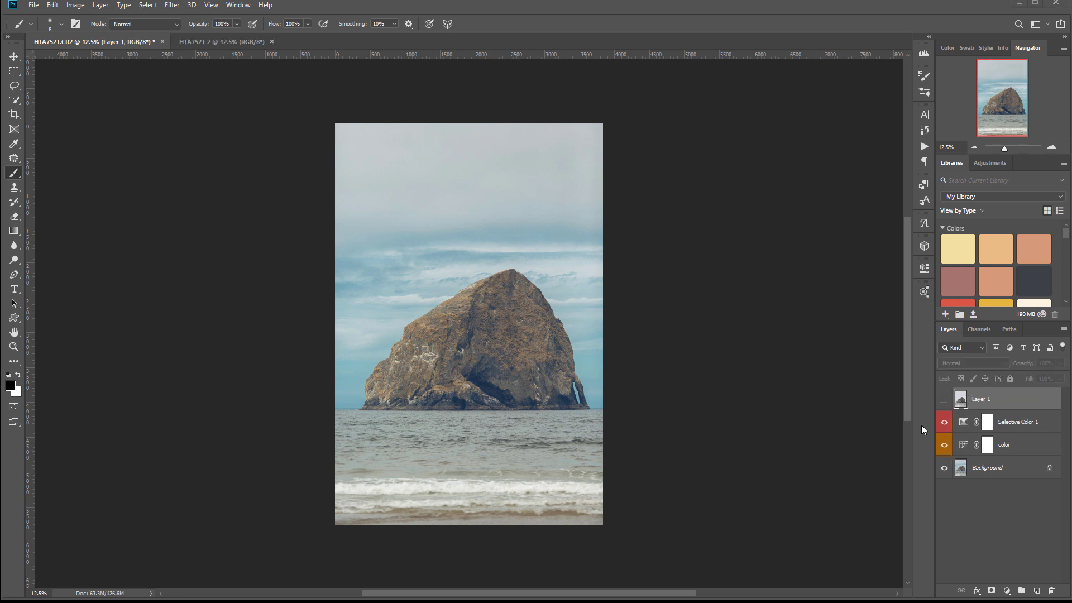
Compare the edited photo with the original in Layer 1, leaving Layer 1 hidden
{"action": "left_click", "coordinate": [944, 400]}
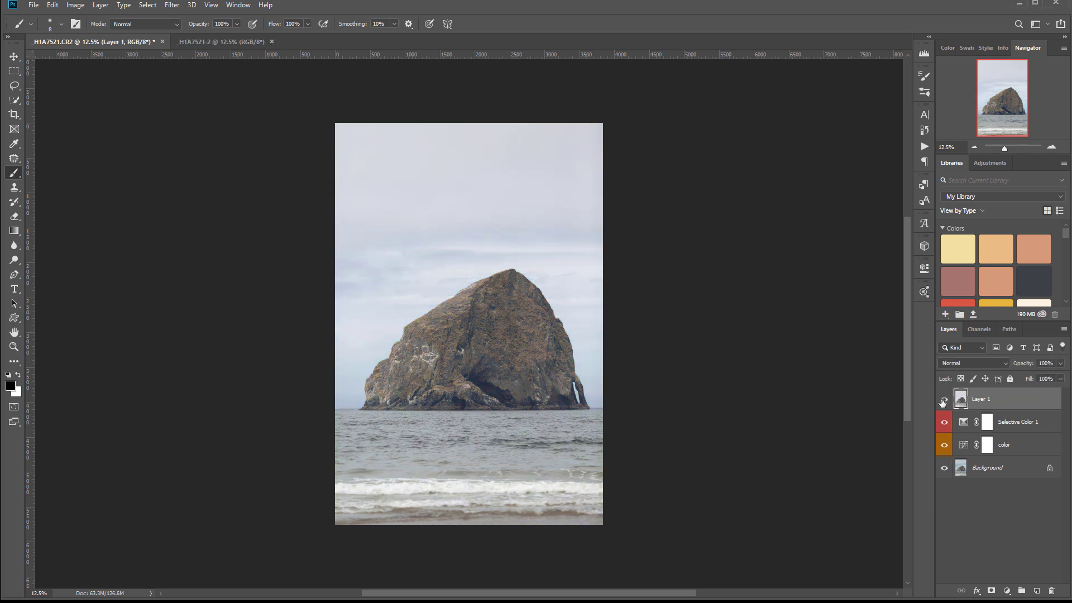
{"action": "left_click", "coordinate": [943, 401]}
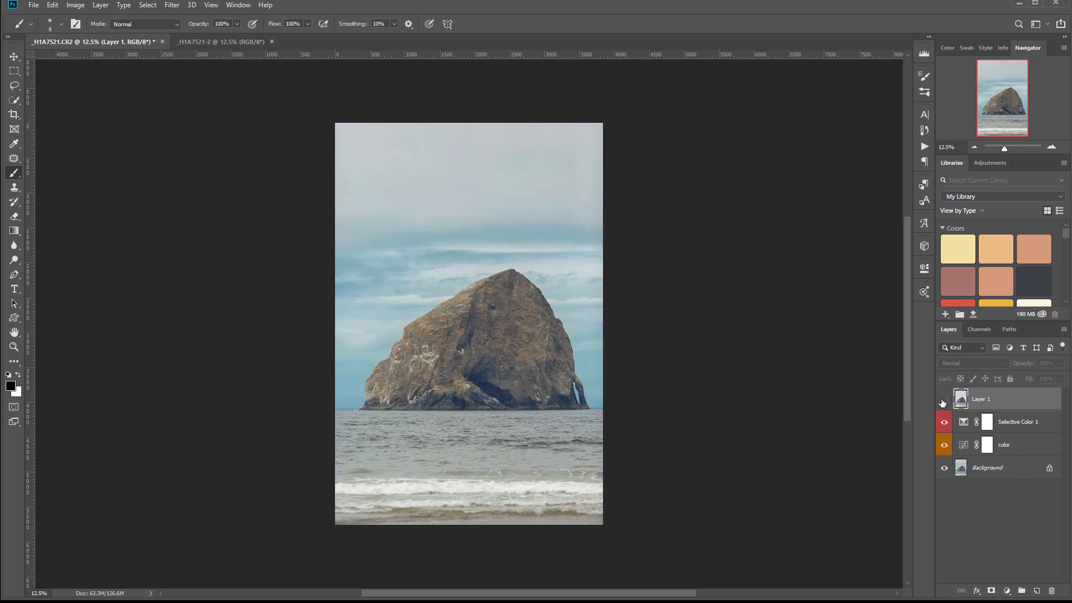
{"action": "left_click", "coordinate": [944, 400]}
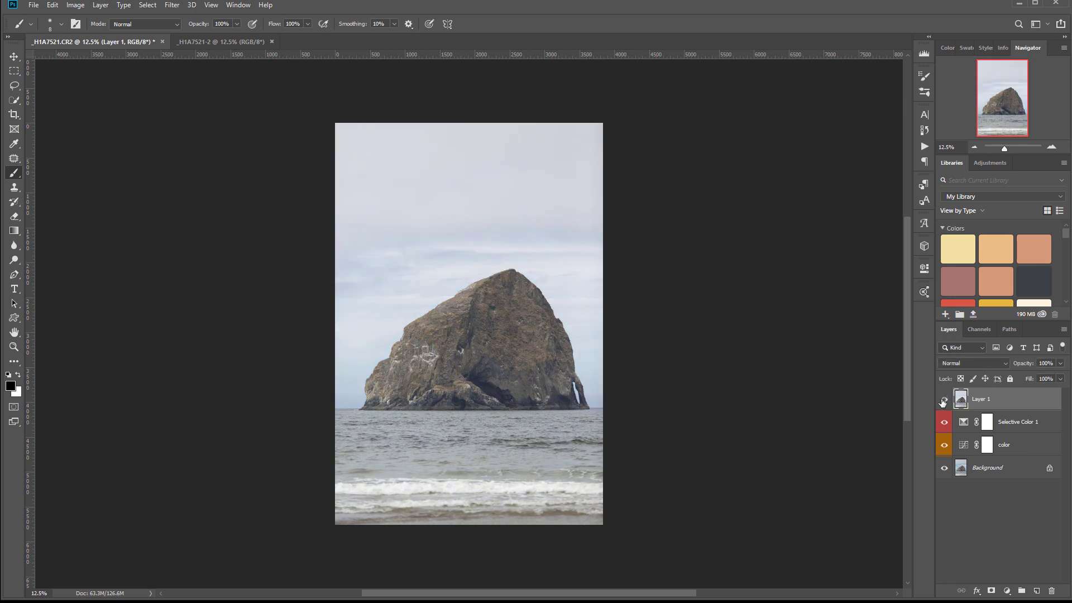
{"action": "left_click", "coordinate": [944, 400]}
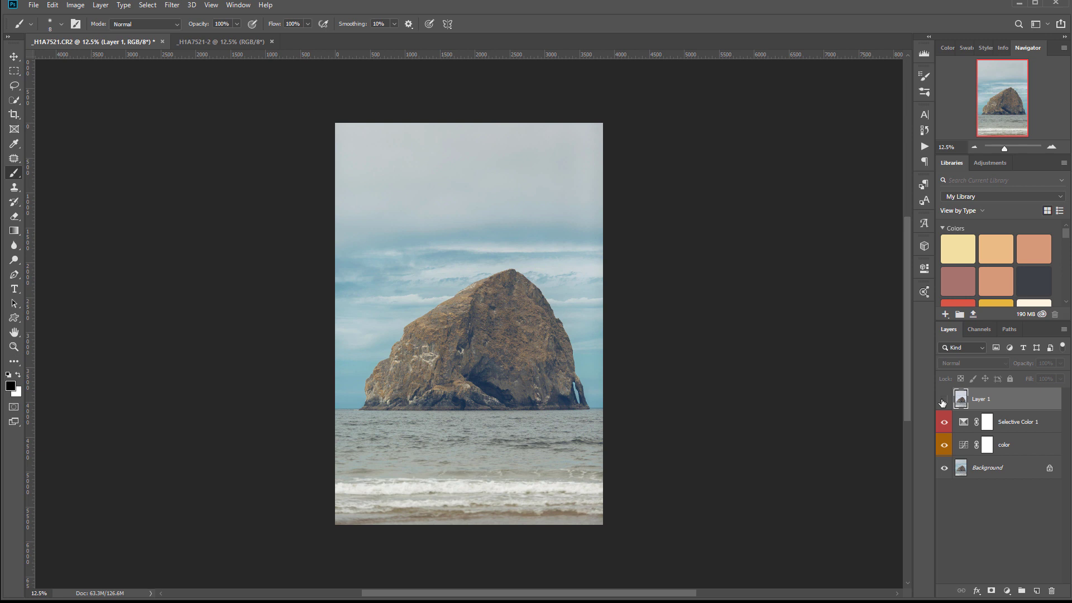
{"action": "left_click", "coordinate": [943, 400]}
{"action": "left_click", "coordinate": [943, 401]}
Add a Curves adjustment layer above Selective Color 1 and set its blend mode to Luminosity
{"action": "left_click", "coordinate": [1028, 422]}
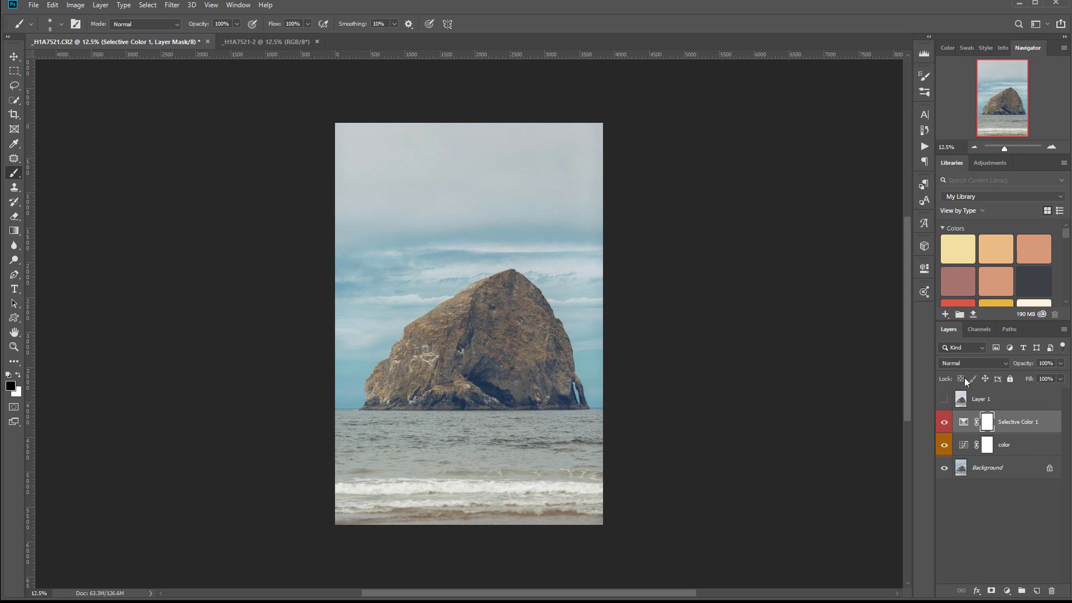
{"action": "left_click", "coordinate": [1008, 591]}
{"action": "left_click", "coordinate": [1001, 447]}
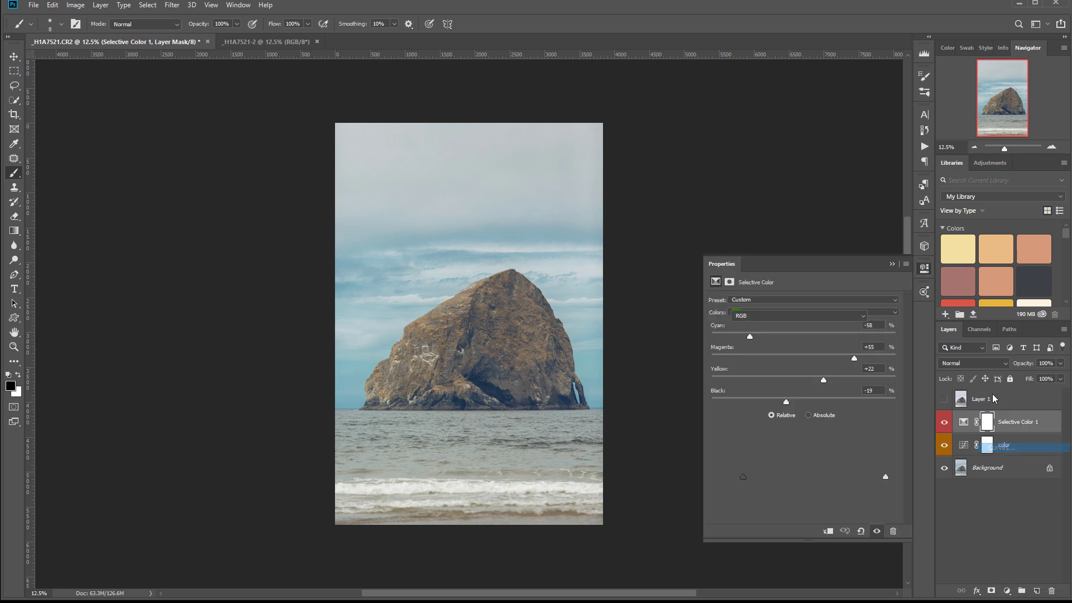
{"action": "left_click", "coordinate": [990, 362]}
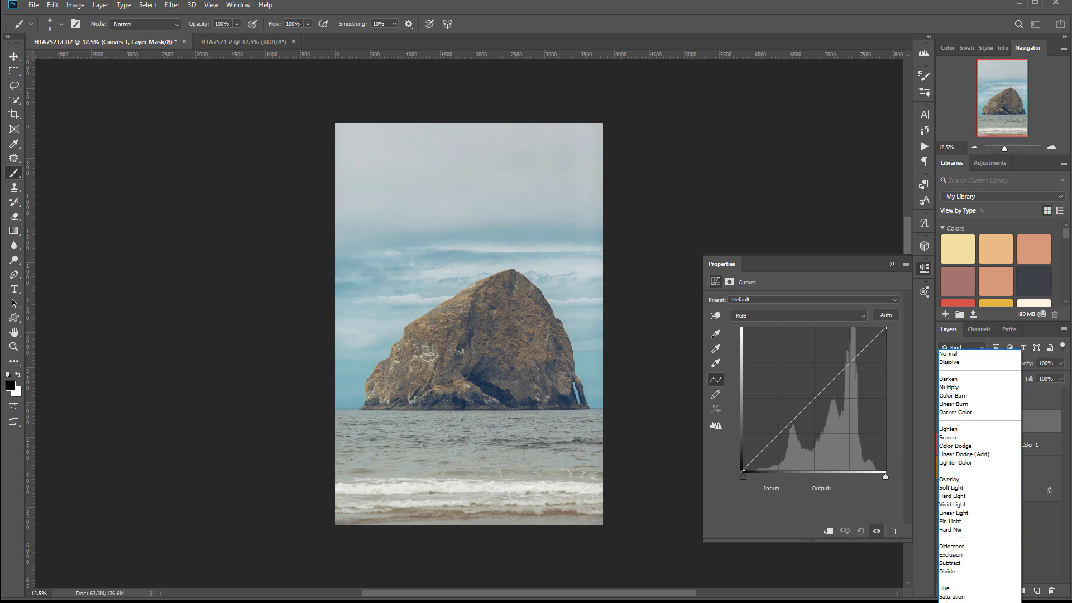
{"action": "left_click", "coordinate": [955, 602]}
Raise the luminosity curve's black point, slightly lower its white point and set the midtone point to input 131, output 138
{"action": "left_click_drag", "start_coordinate": [744, 470], "coordinate": [734, 464]}
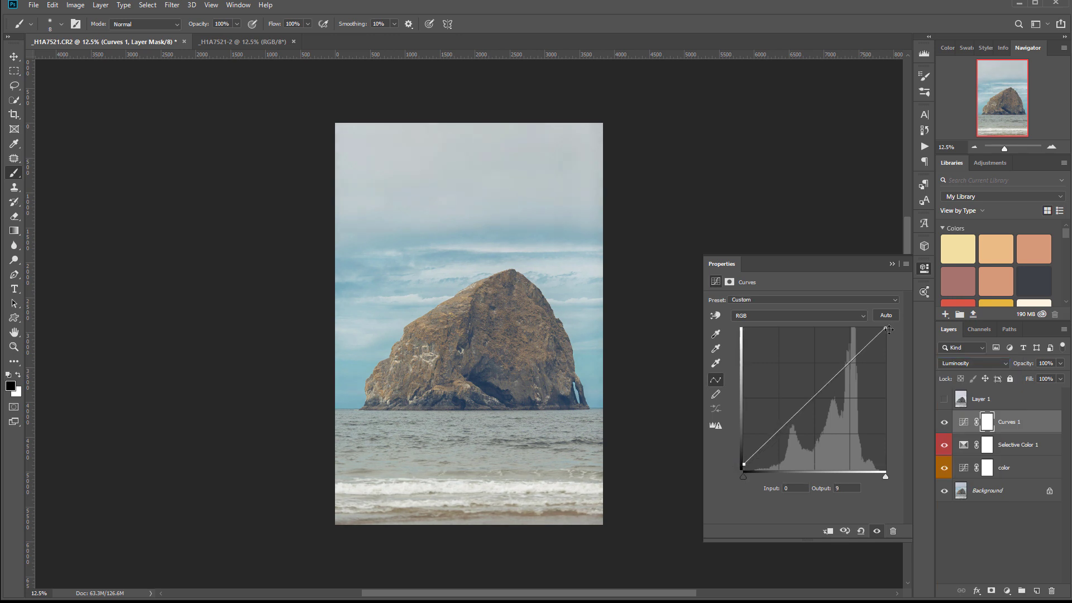
{"action": "left_click_drag", "start_coordinate": [813, 399], "coordinate": [813, 405]}
{"action": "left_click_drag", "start_coordinate": [743, 463], "coordinate": [744, 461]}
{"action": "mouse_move", "coordinate": [814, 403]}
{"action": "left_mouse_down"}
{"action": "mouse_move", "coordinate": [826, 413]}
{"action": "mouse_move", "coordinate": [817, 393]}
{"action": "left_mouse_up"}
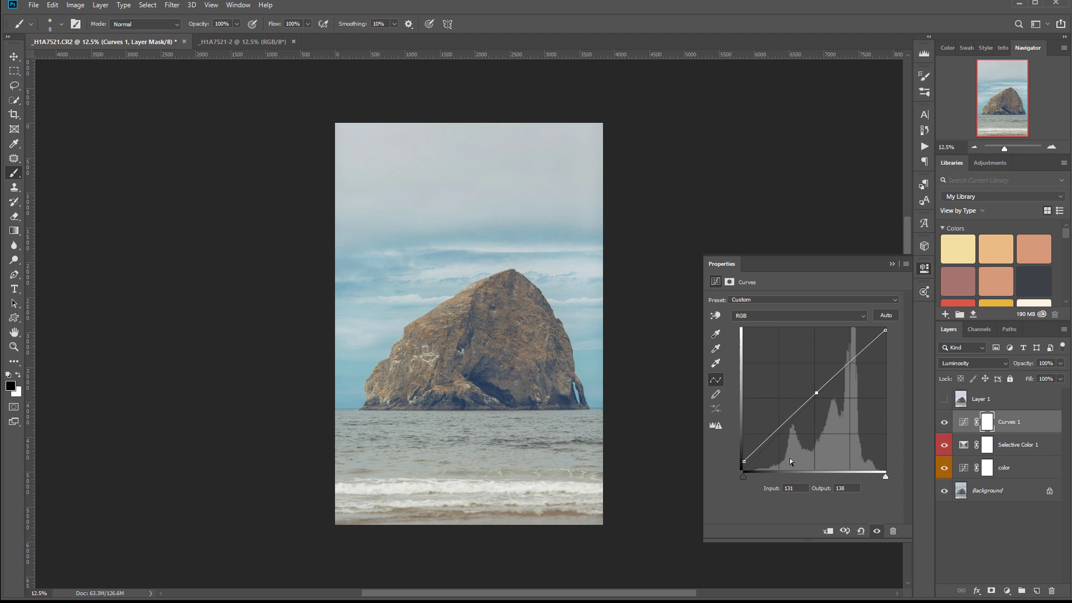
{"action": "left_click", "coordinate": [743, 461]}
Add another Curves adjustment layer on top of Curves 1 and set its white point to input 4, output 255
{"action": "left_click", "coordinate": [1006, 590]}
{"action": "left_click", "coordinate": [1002, 453]}
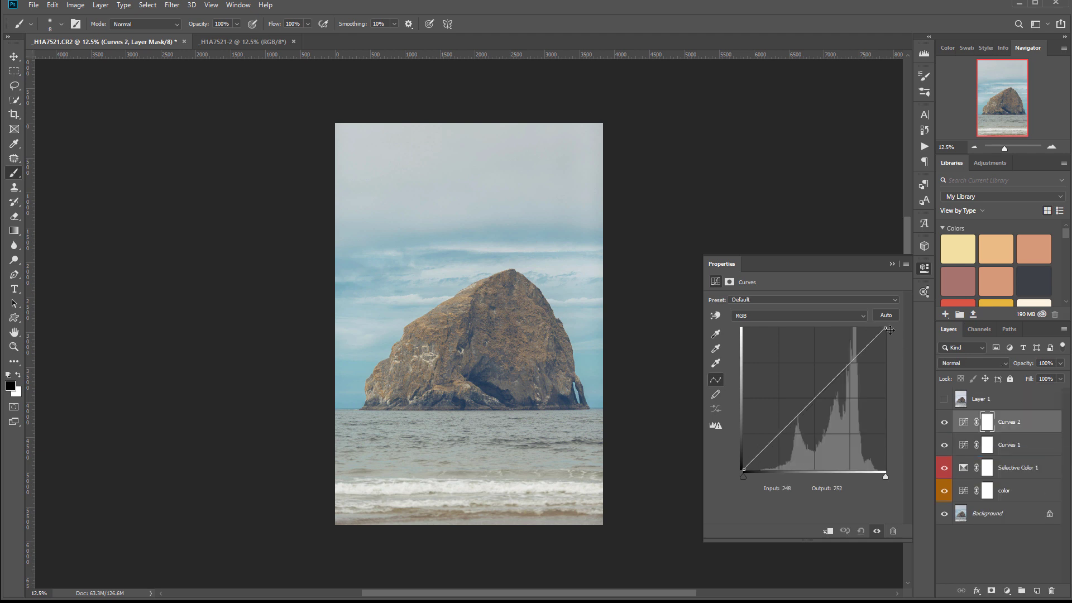
{"action": "left_click_drag", "start_coordinate": [854, 324], "coordinate": [617, 317]}
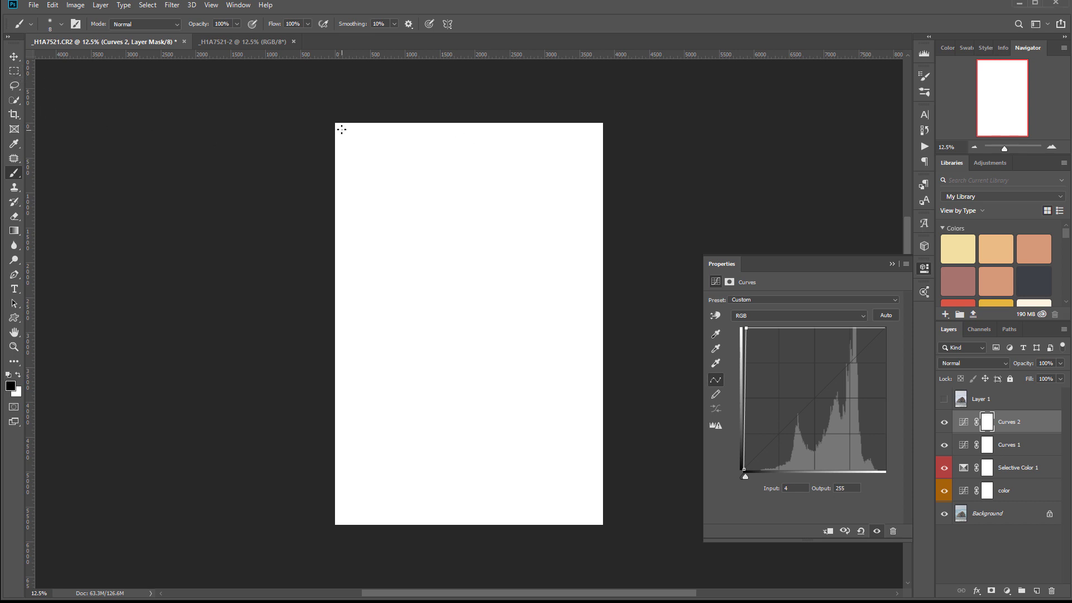
Create a thin white border by filling a rectangular selection just inside the image edges with black on the Curves 2 mask, and deselect
{"action": "mouse_move", "coordinate": [340, 128]}
{"action": "left_mouse_down"}
{"action": "mouse_move", "coordinate": [551, 393]}
{"action": "mouse_move", "coordinate": [550, 446]}
{"action": "left_mouse_up"}
{"action": "left_click", "coordinate": [14, 71]}
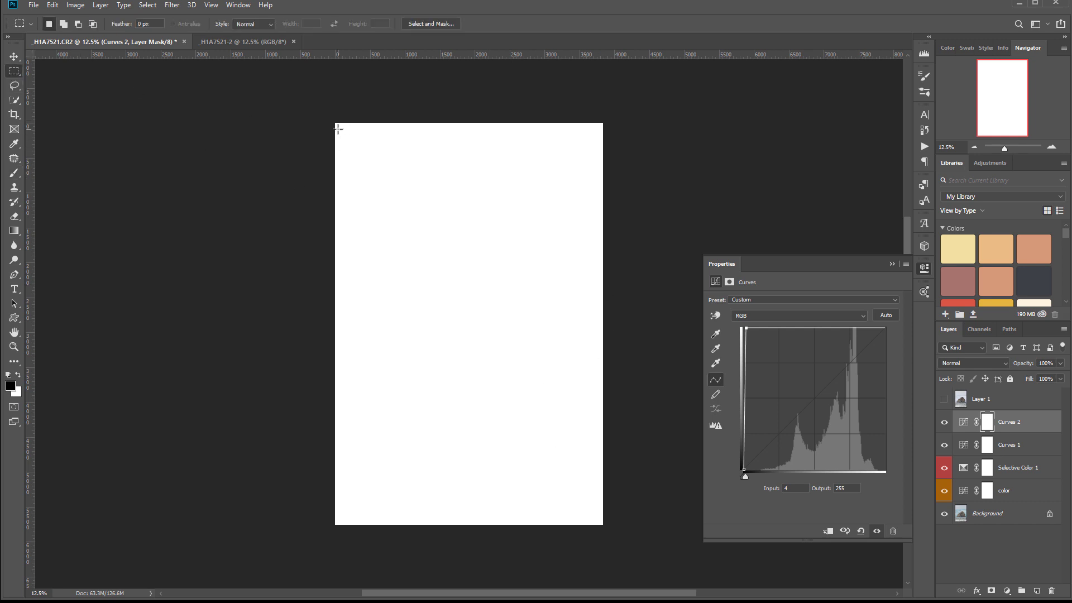
{"action": "left_click_drag", "start_coordinate": [587, 517], "coordinate": [589, 517]}
{"action": "key", "text": "alt+BackSpace"}
{"action": "key", "text": "ctrl+BackSpace"}
{"action": "left_click_drag", "start_coordinate": [342, 129], "coordinate": [596, 517]}
{"action": "key", "text": "alt+BackSpace"}
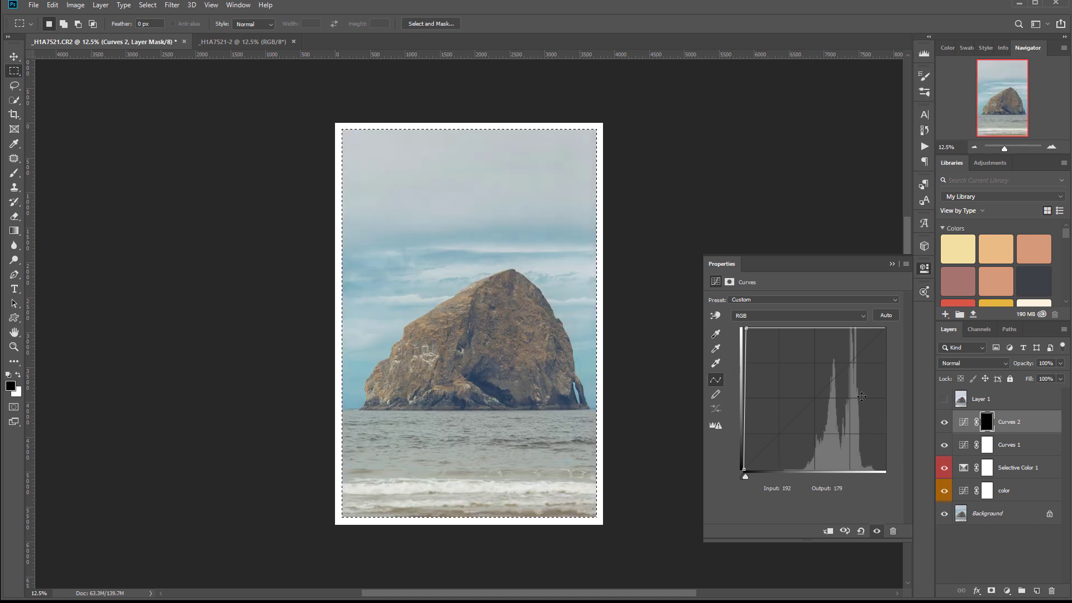
{"action": "key", "text": "ctrl+d"}
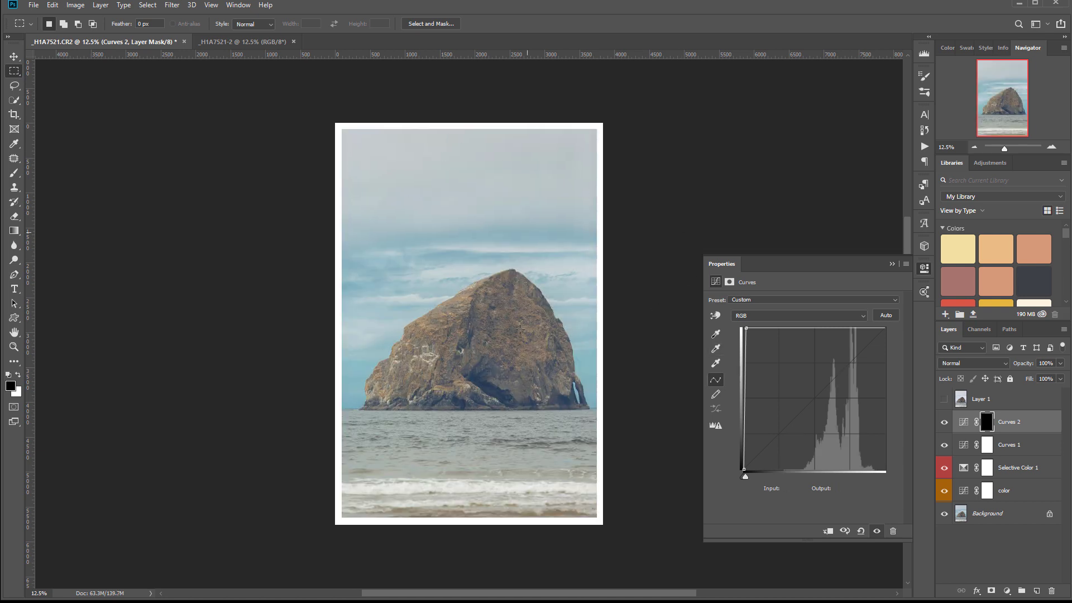
Feather the Curves 2 layer mask to 272.7 px and set the layer's blend mode to Soft Light, checking its effect on the image
{"action": "left_click", "coordinate": [729, 281]}
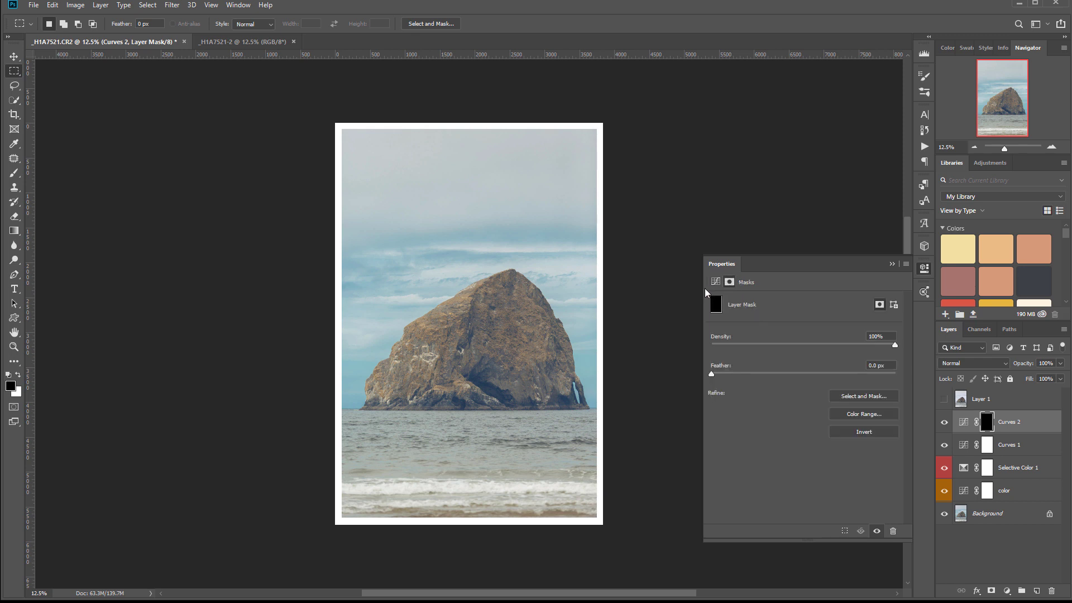
{"action": "left_click_drag", "start_coordinate": [712, 373], "coordinate": [866, 373]}
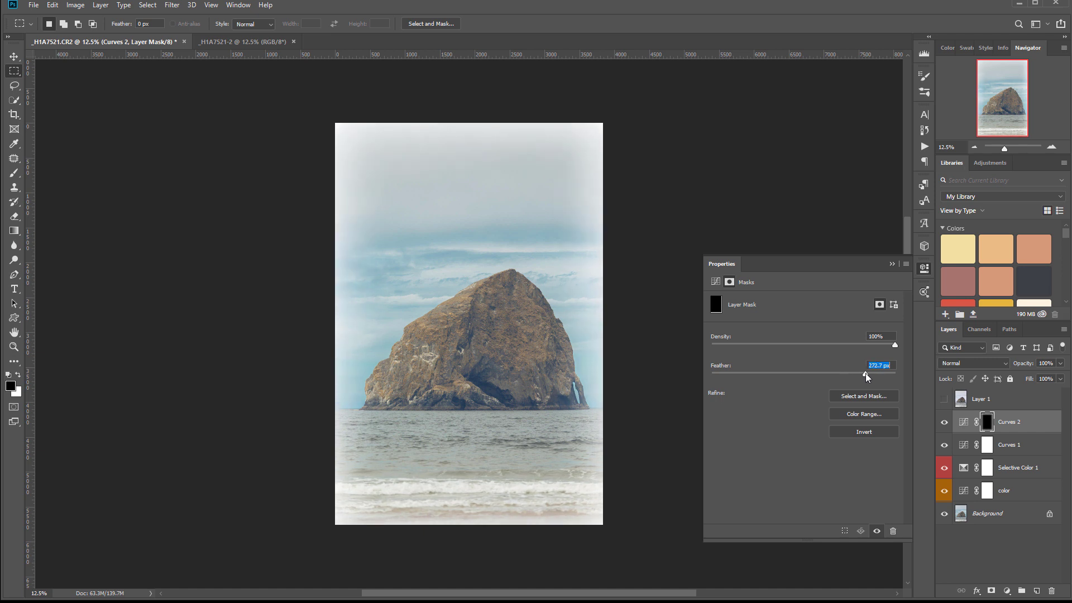
{"action": "left_click", "coordinate": [977, 363]}
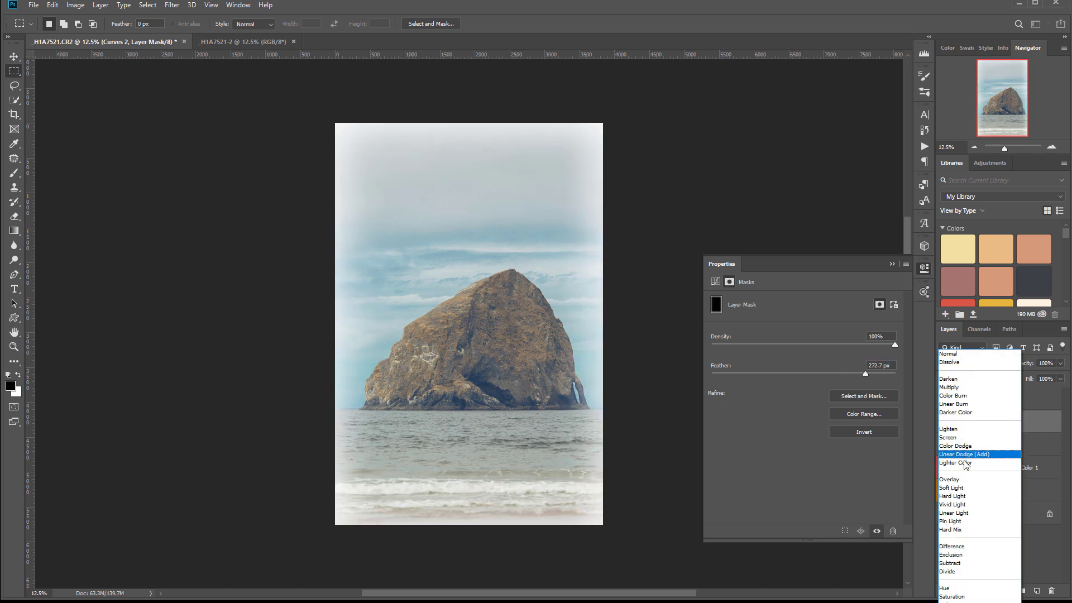
{"action": "left_click", "coordinate": [973, 488]}
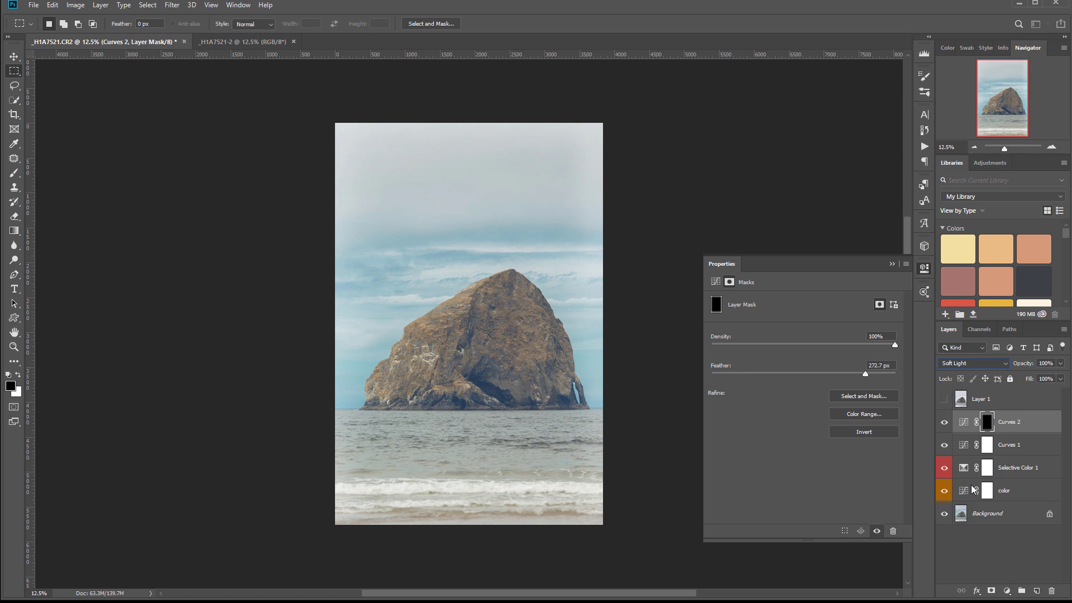
{"action": "left_click", "coordinate": [925, 271]}
{"action": "left_click", "coordinate": [944, 422]}
{"action": "left_click", "coordinate": [945, 422]}
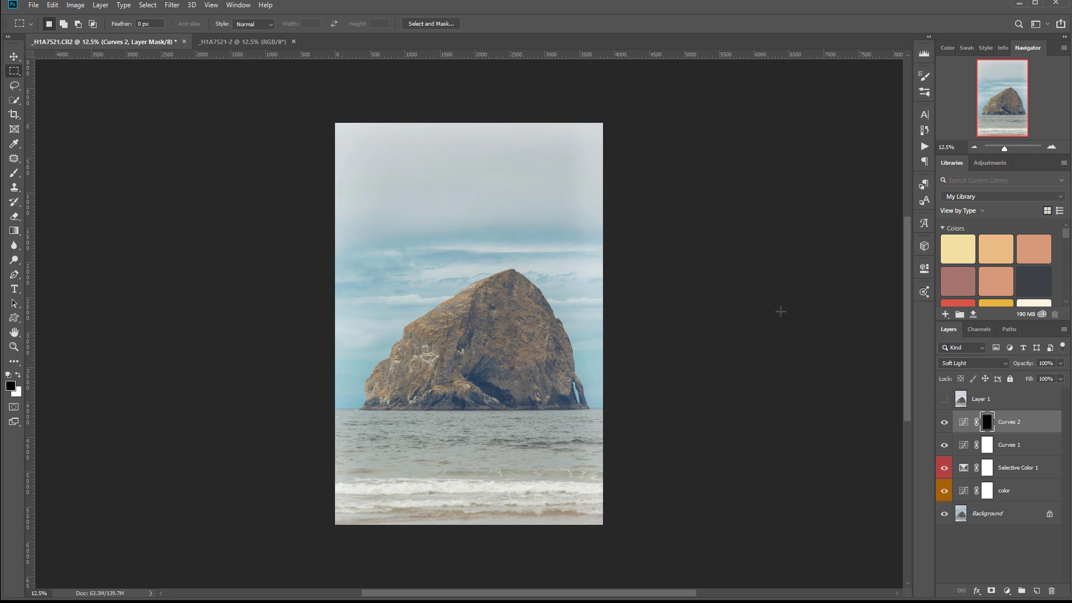
{"action": "left_click", "coordinate": [172, 5]}
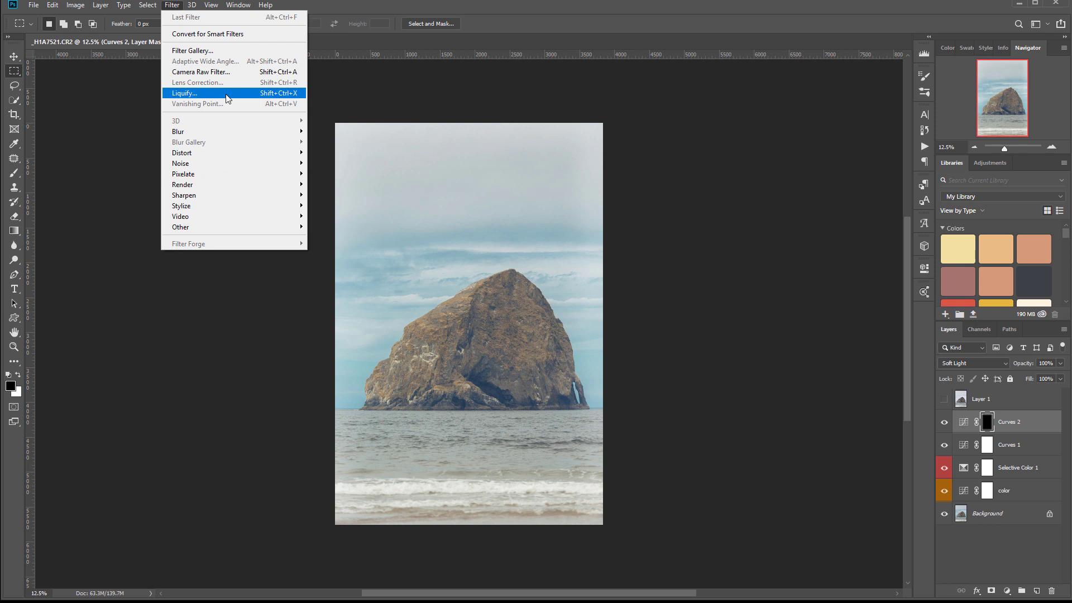
{"action": "mouse_move", "coordinate": [212, 184]}
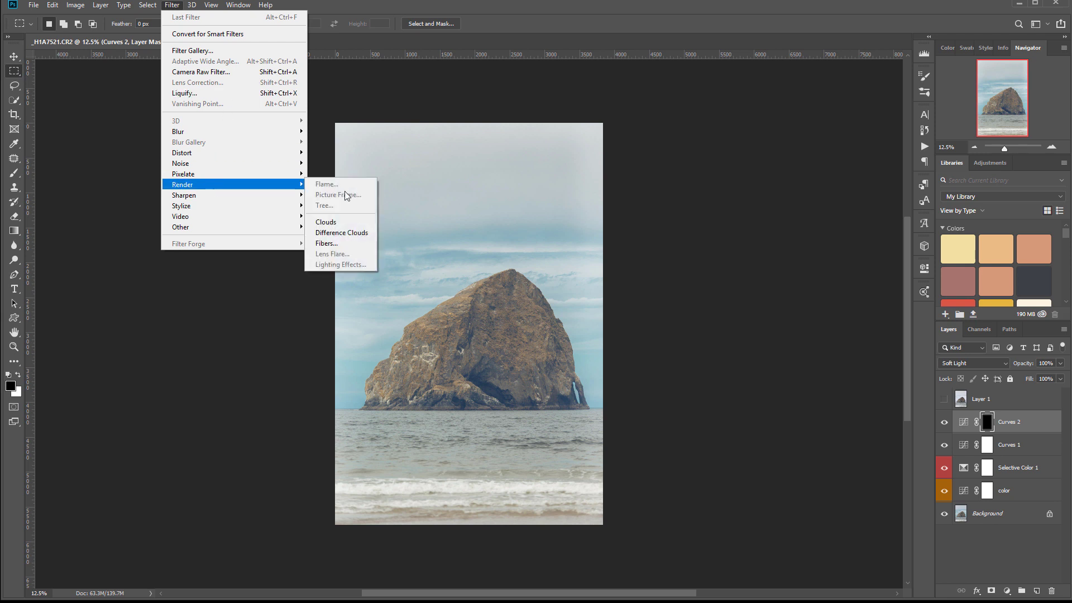
{"action": "left_click", "coordinate": [698, 265]}
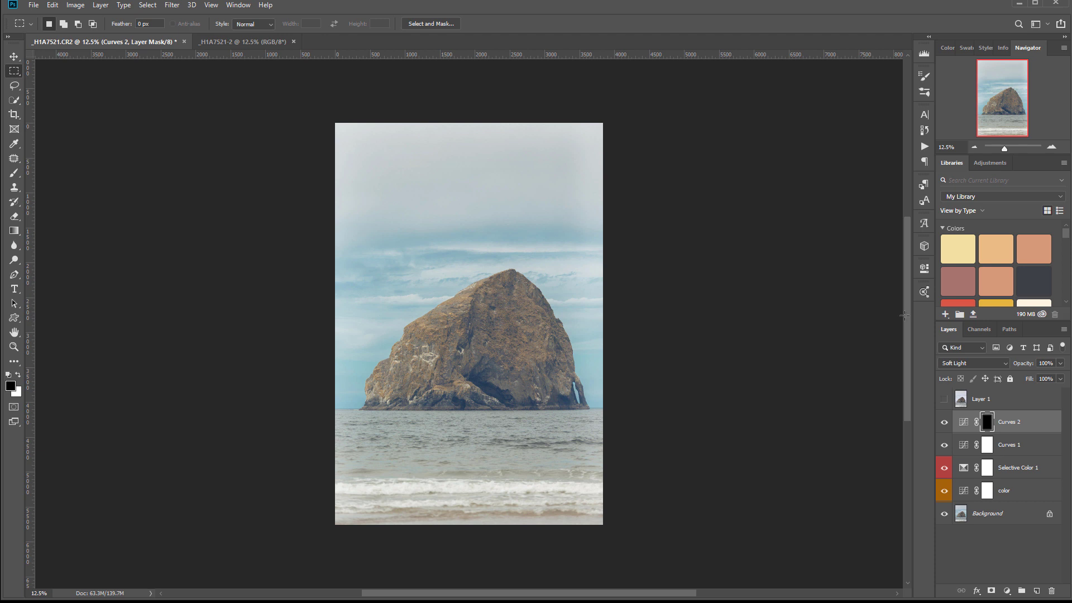
Show and hide Layer 1 to compare the original photo with the edited result
{"action": "left_click", "coordinate": [944, 400]}
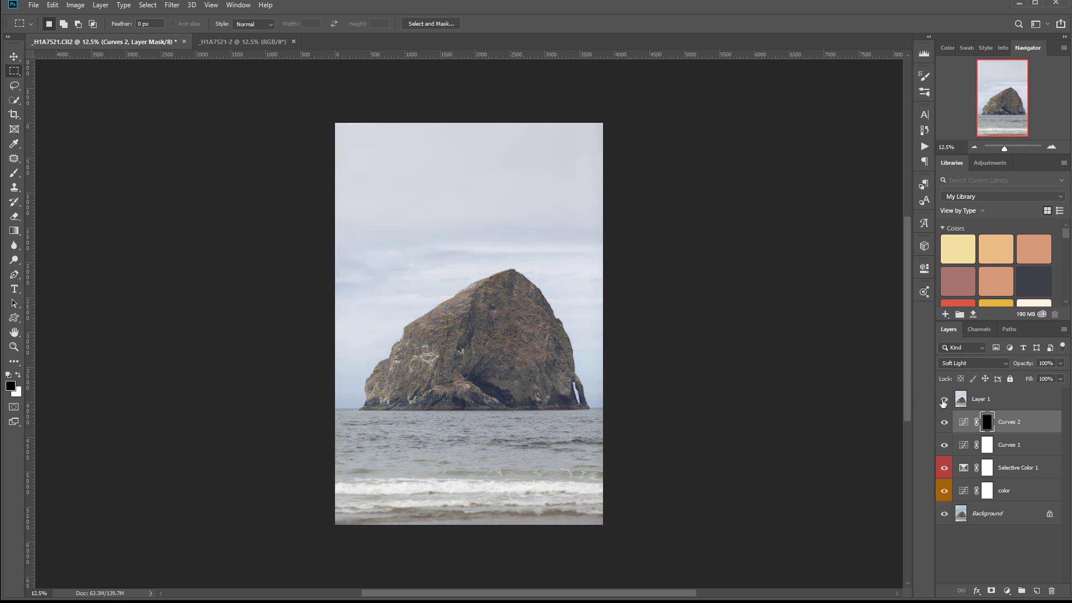
{"action": "left_click", "coordinate": [944, 400]}
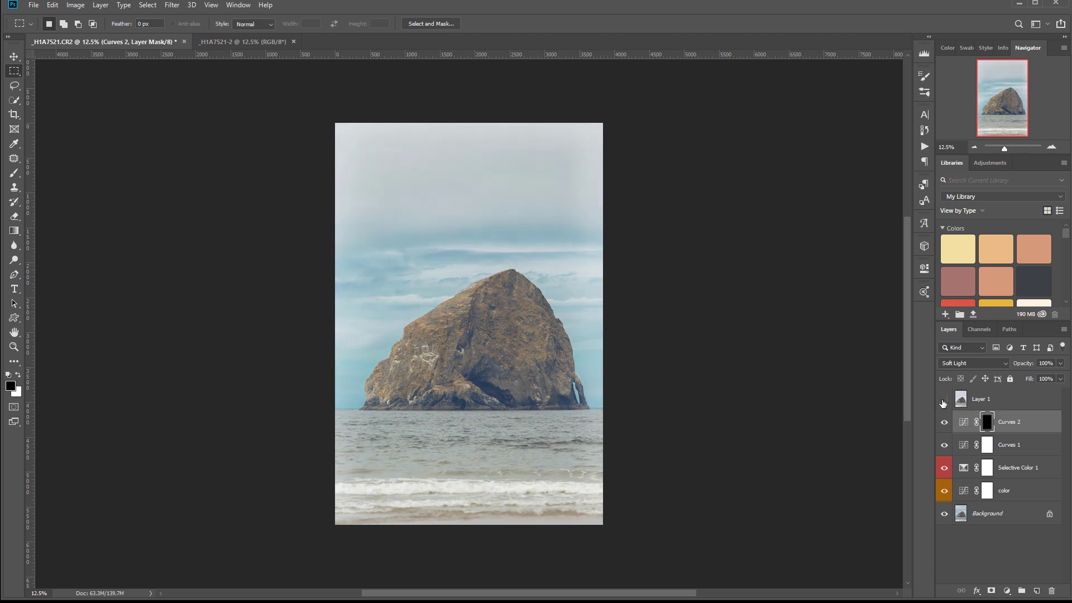